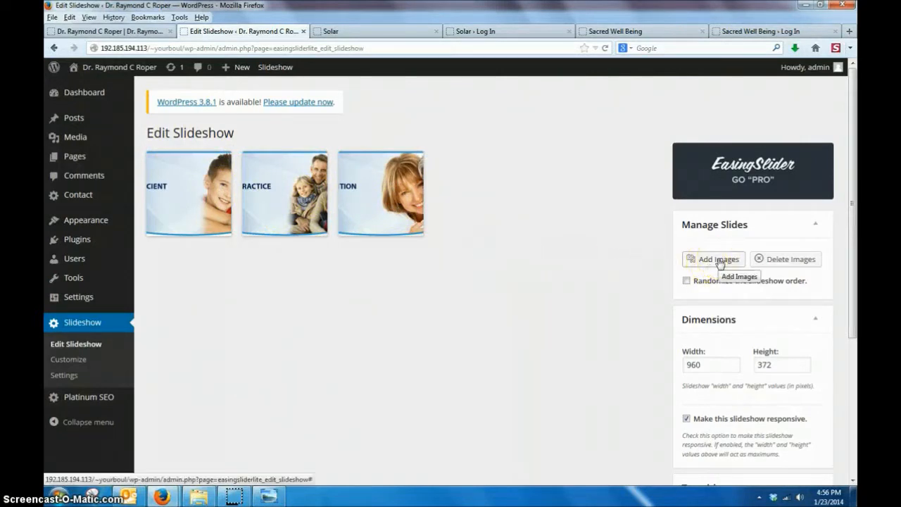
# Upload the nice-slide image file and insert it into the slideshow
pyautogui.click(719, 262)
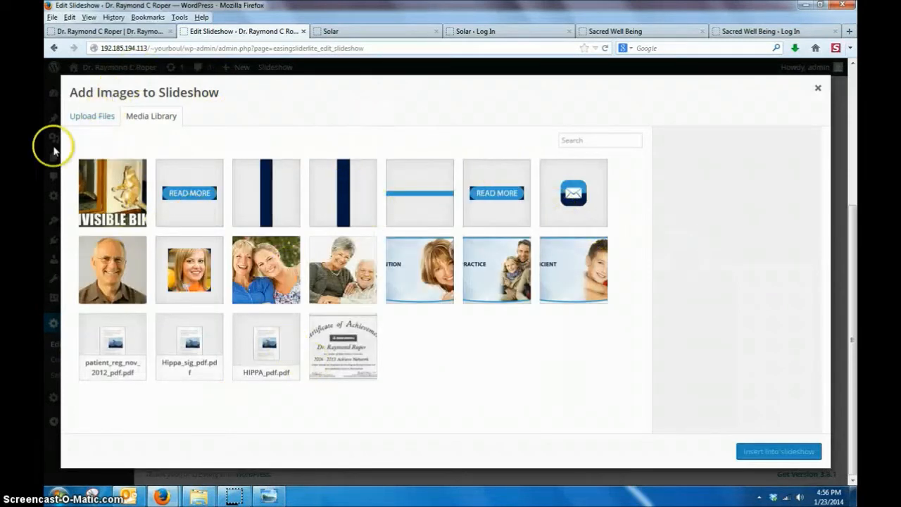
pyautogui.click(82, 115)
pyautogui.click(467, 307)
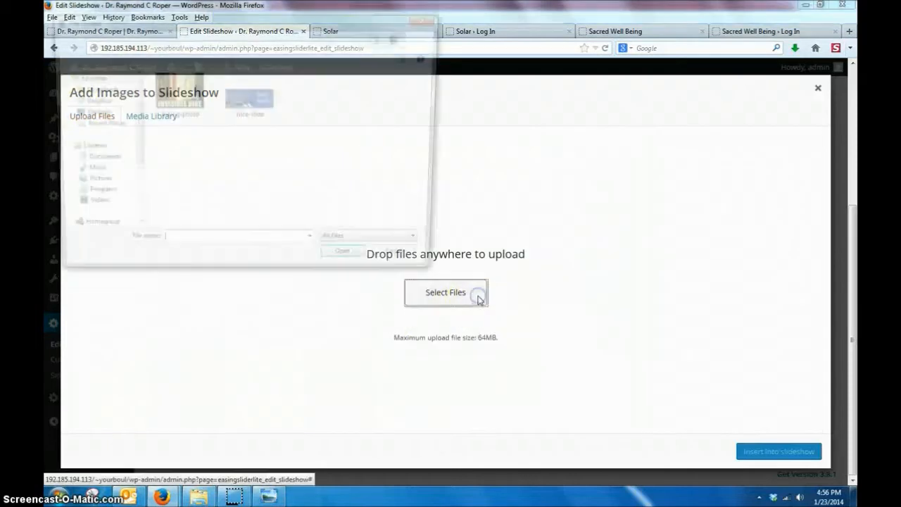
pyautogui.click(243, 97)
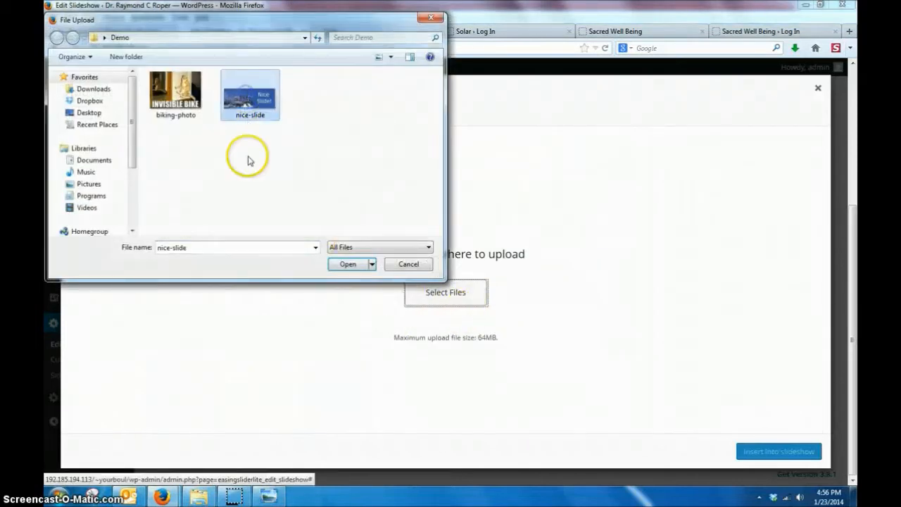
pyautogui.click(350, 263)
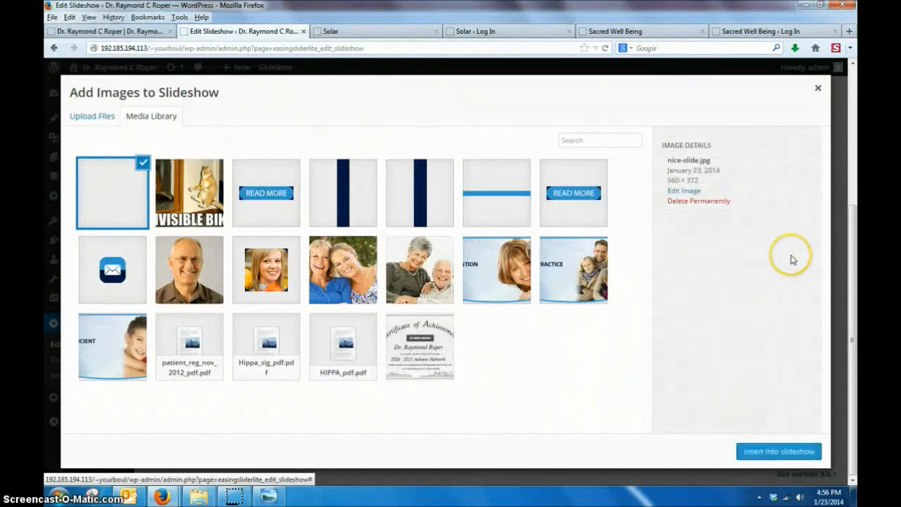
pyautogui.click(779, 454)
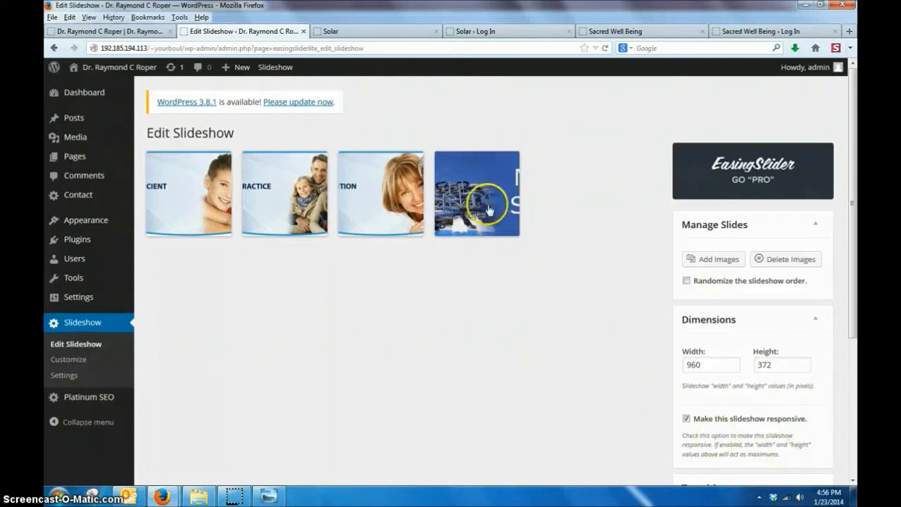
# Move the new blue nice-slide image to the first position in the slideshow and save the slideshow
pyautogui.moveTo(484, 201)
pyautogui.moveTo(485, 201); pyautogui.dragTo(298, 202)
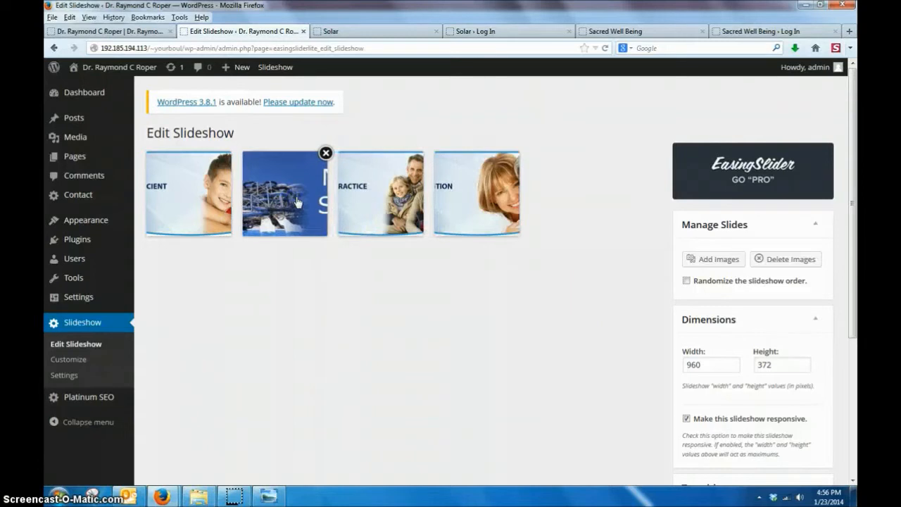
pyautogui.moveTo(297, 203); pyautogui.dragTo(192, 197)
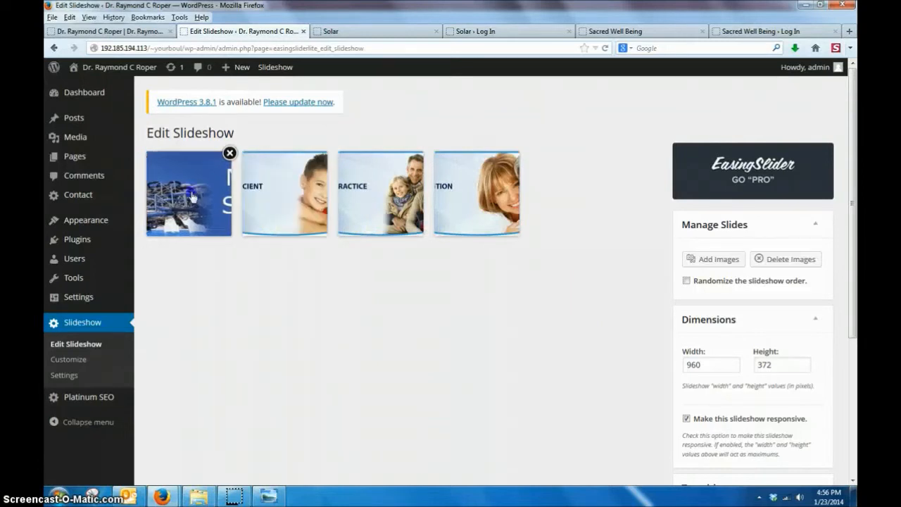
pyautogui.scroll(-3, 623, 346)
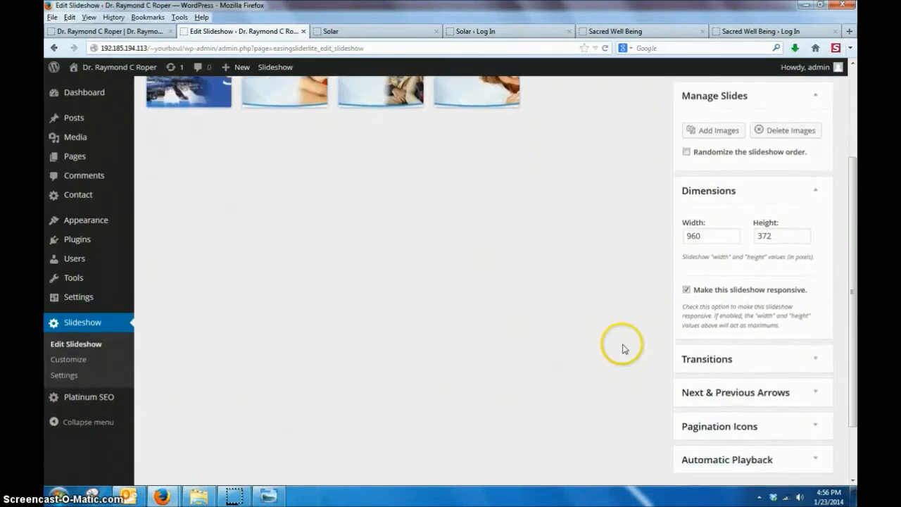
pyautogui.scroll(3, 593, 335)
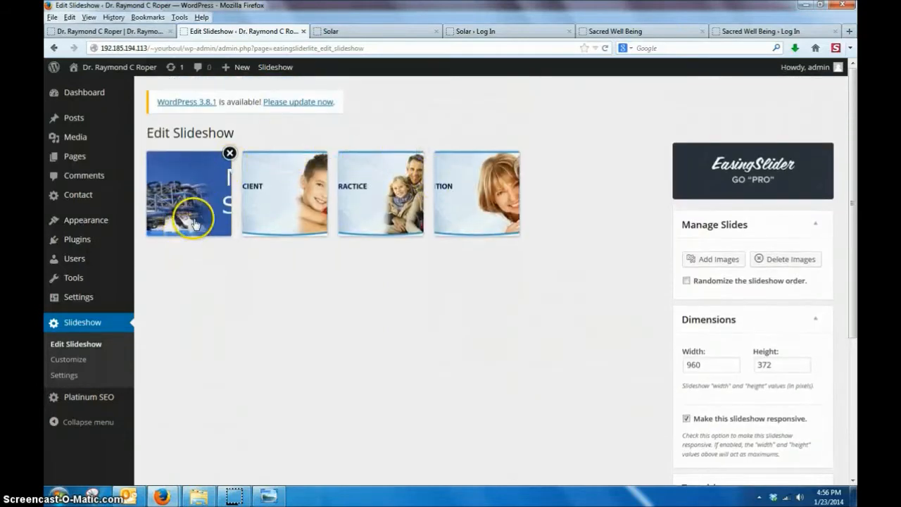
pyautogui.scroll(-3, 616, 354)
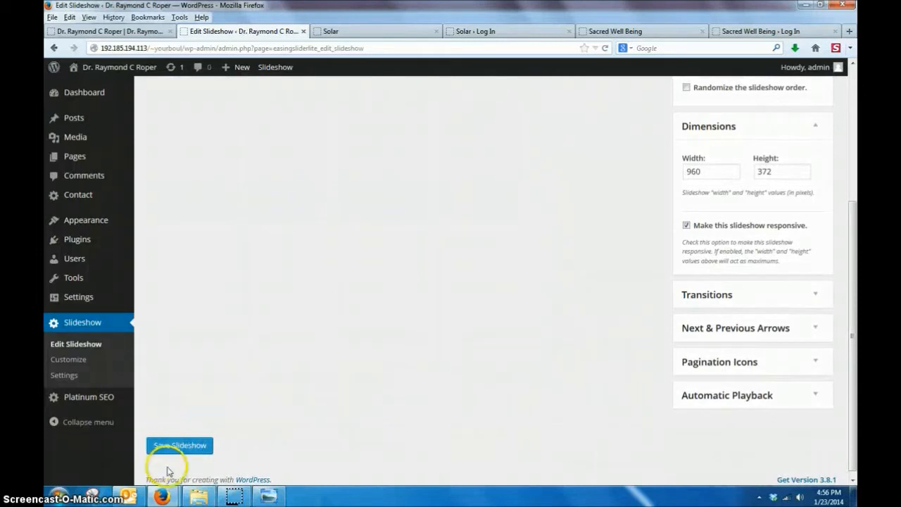
pyautogui.click(197, 447)
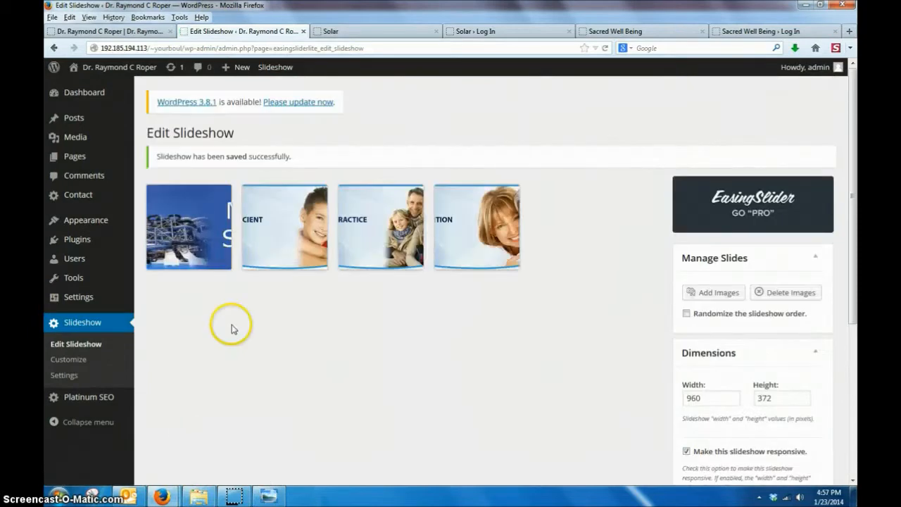
# Reload the dental website's home page to check the slideshow with the added slide
pyautogui.click(134, 32)
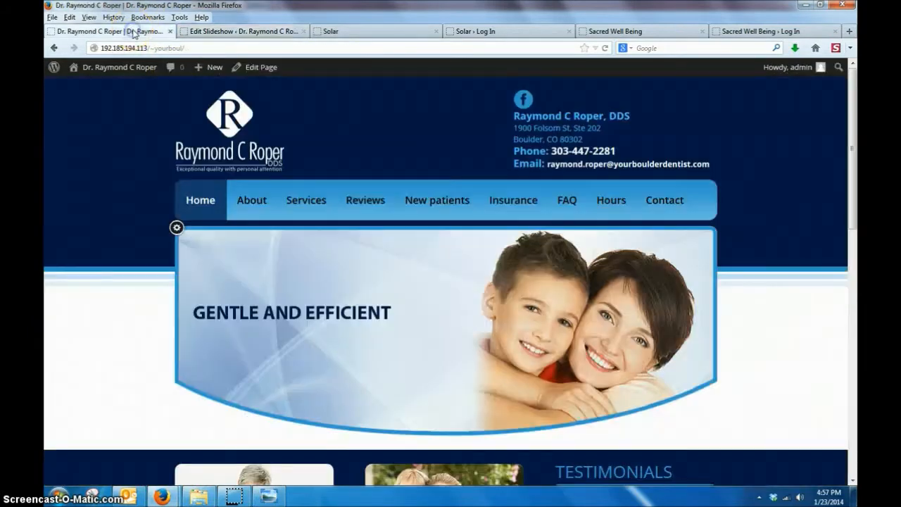
pyautogui.click(605, 48)
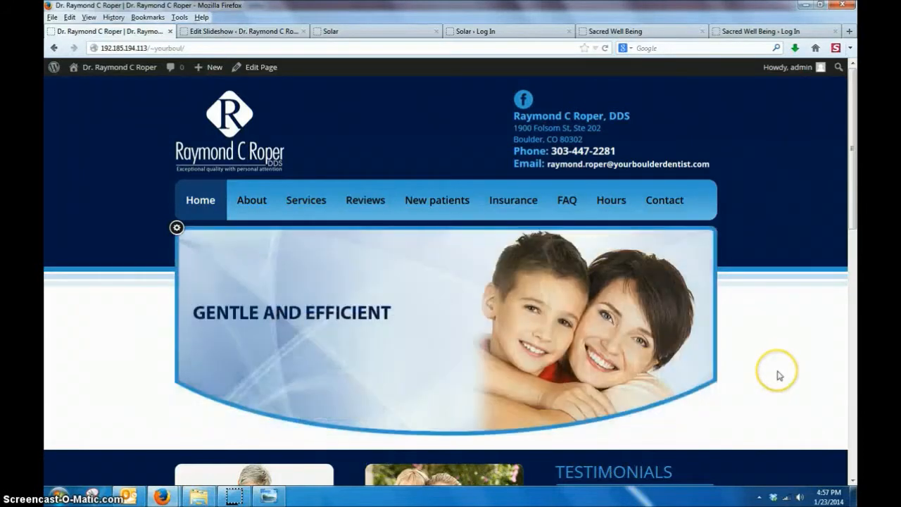
# Delete the blue nice-slide image from the slideshow in the site admin and save the slideshow
pyautogui.click(222, 33)
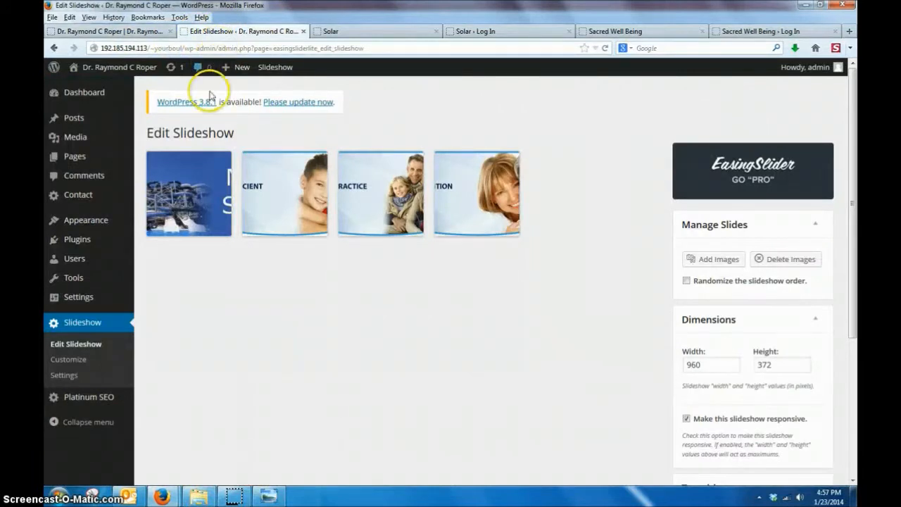
pyautogui.moveTo(205, 161)
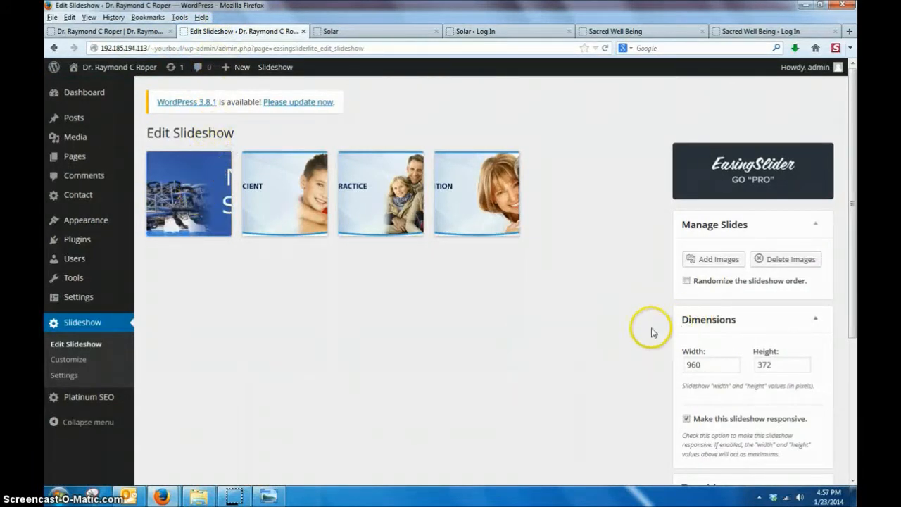
pyautogui.scroll(-2, 641, 335)
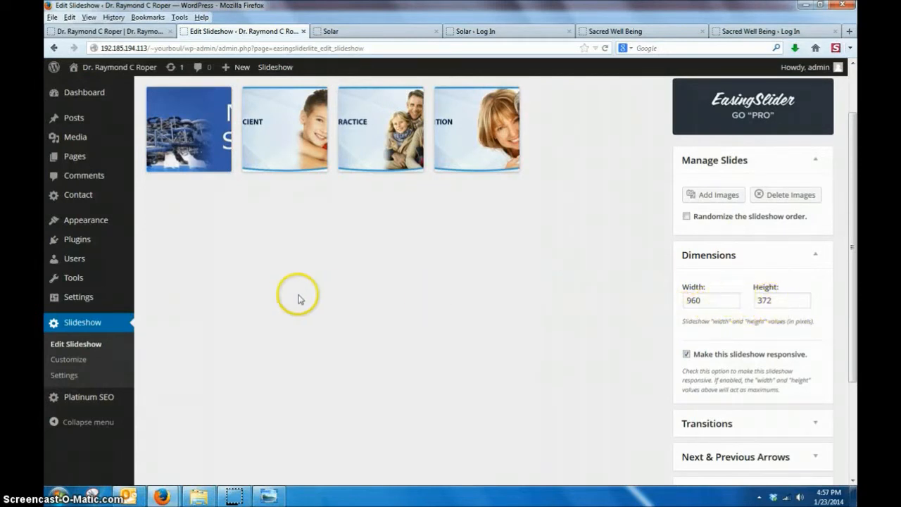
pyautogui.scroll(2, 298, 299)
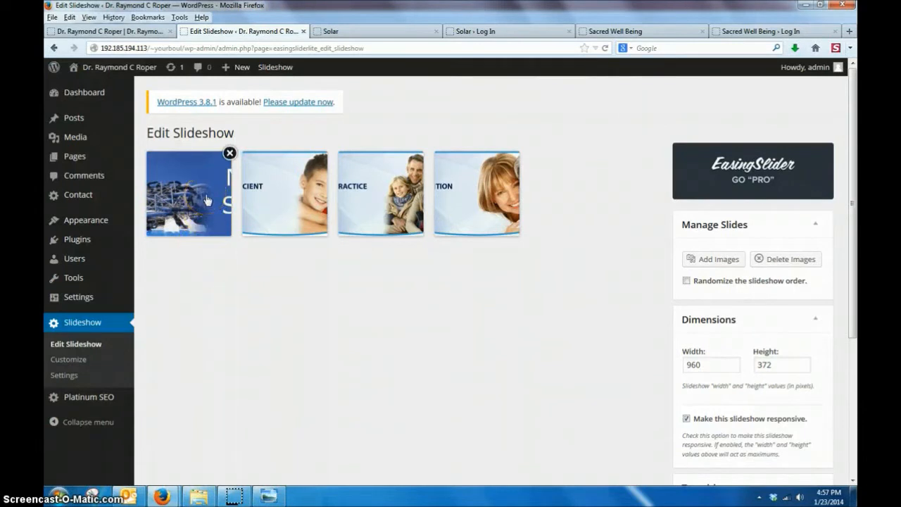
pyautogui.click(229, 154)
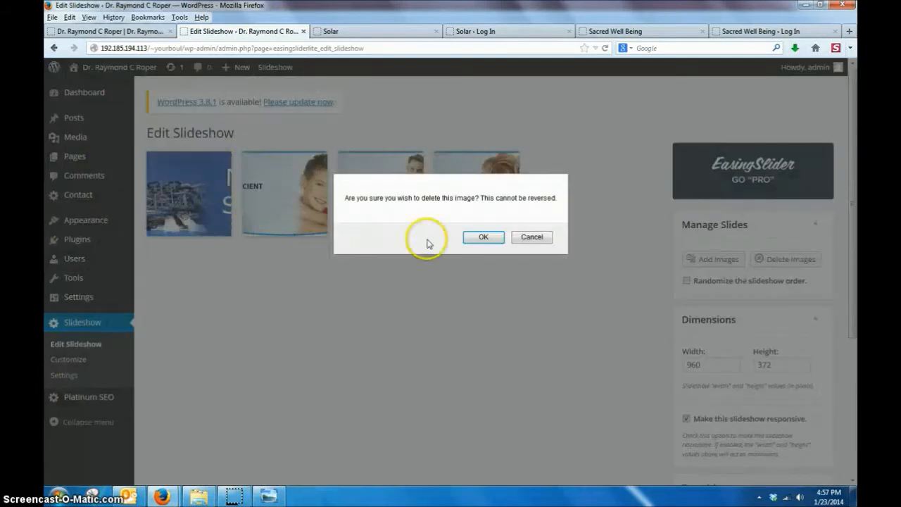
pyautogui.click(485, 240)
pyautogui.scroll(-5, 388, 287)
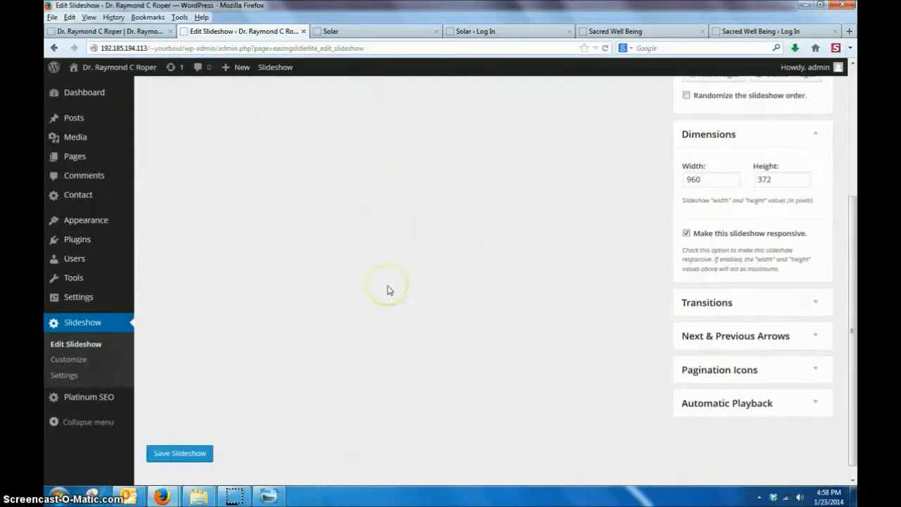
pyautogui.scroll(-1, 389, 289)
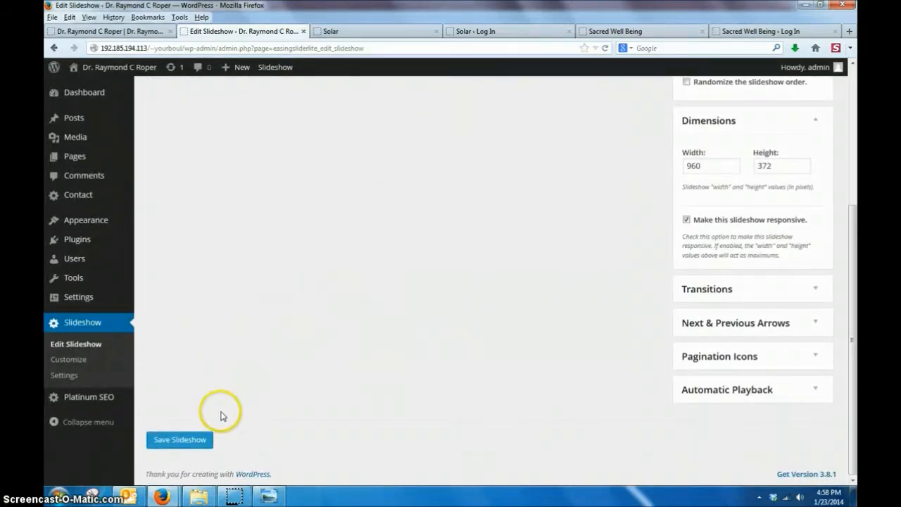
pyautogui.click(199, 447)
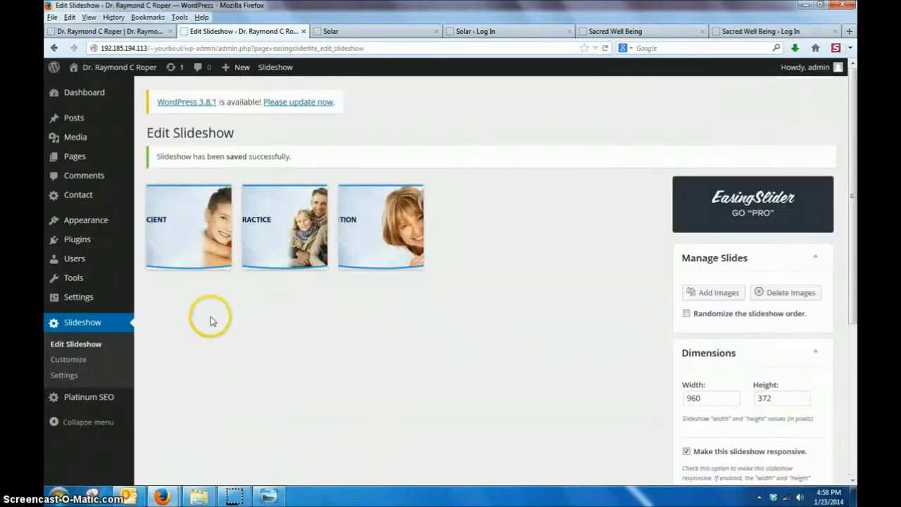
# Reload the dental website's home page to check the slideshow after the deletion
pyautogui.click(145, 31)
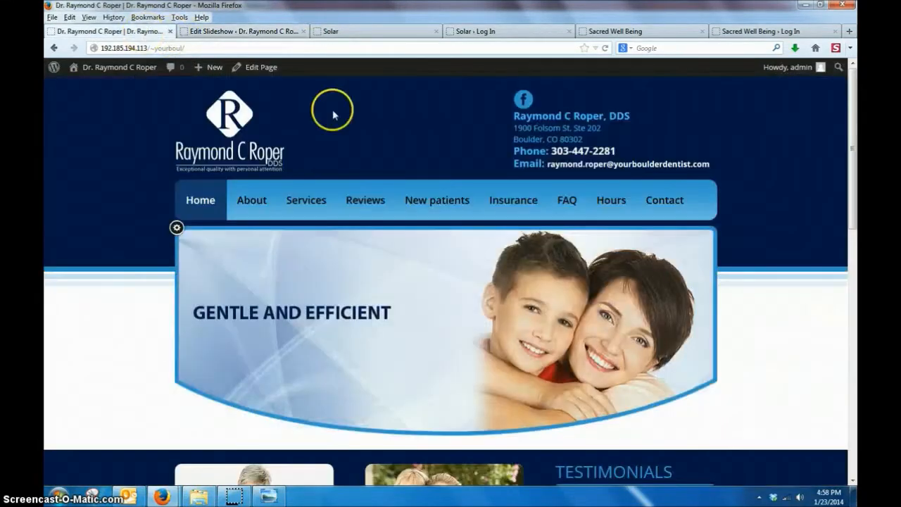
pyautogui.click(605, 48)
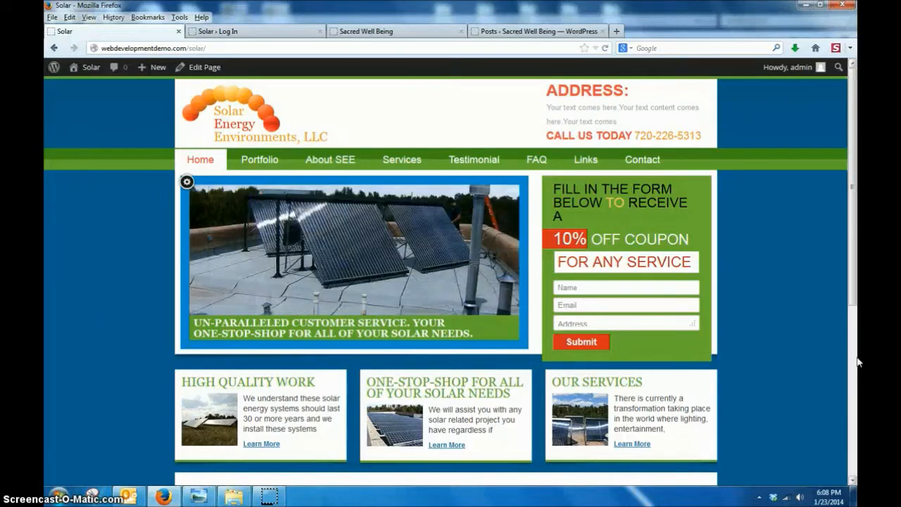
# Look over the Solar site's home page from the header slideshow down to the footer
pyautogui.scroll(-4, 830, 274)
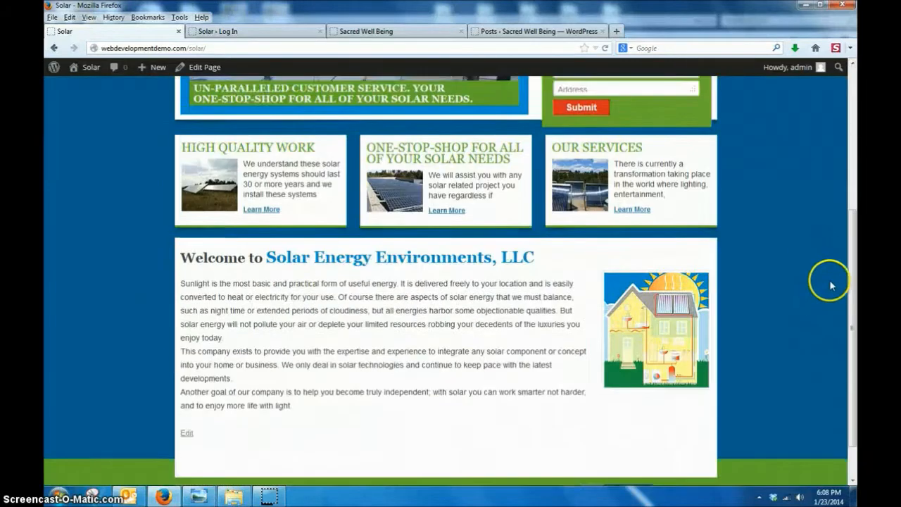
pyautogui.scroll(3, 835, 281)
pyautogui.scroll(-3, 835, 282)
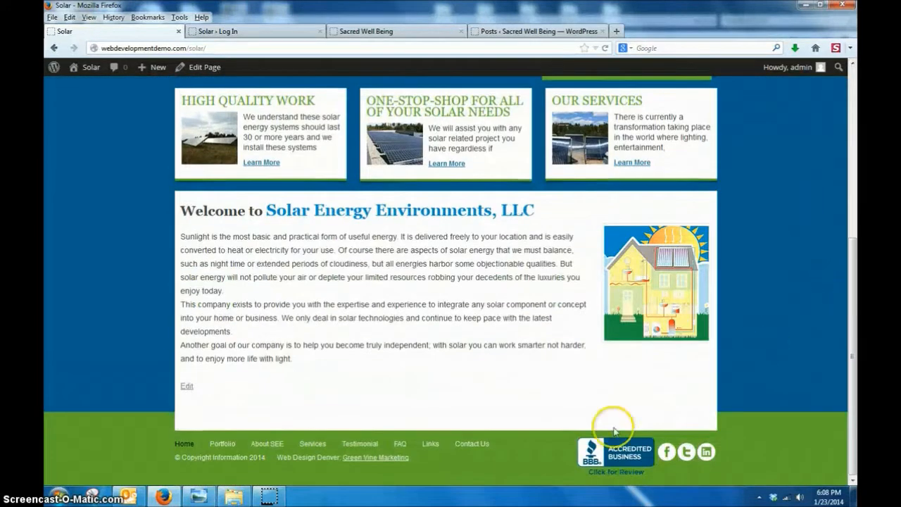
pyautogui.scroll(4, 765, 419)
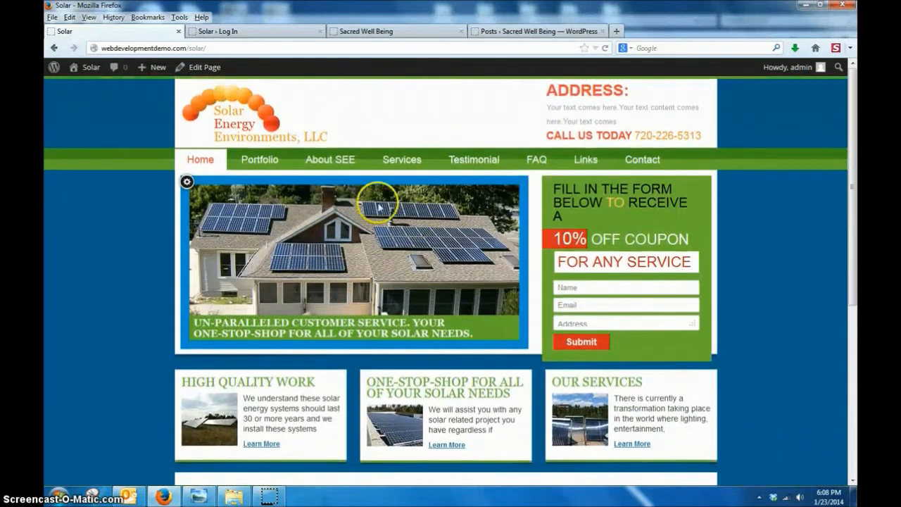
# Open the Solar PV category of the site's portfolio and look through its photo gallery
pyautogui.click(264, 162)
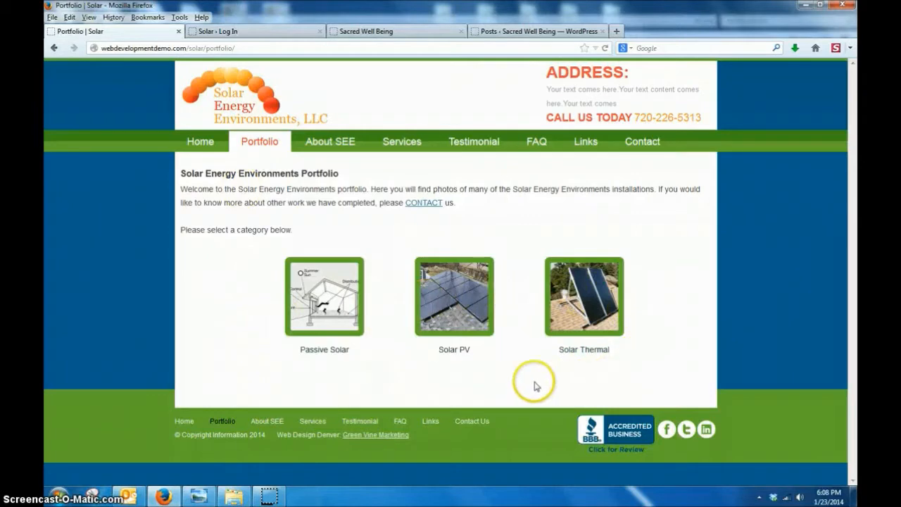
pyautogui.click(456, 298)
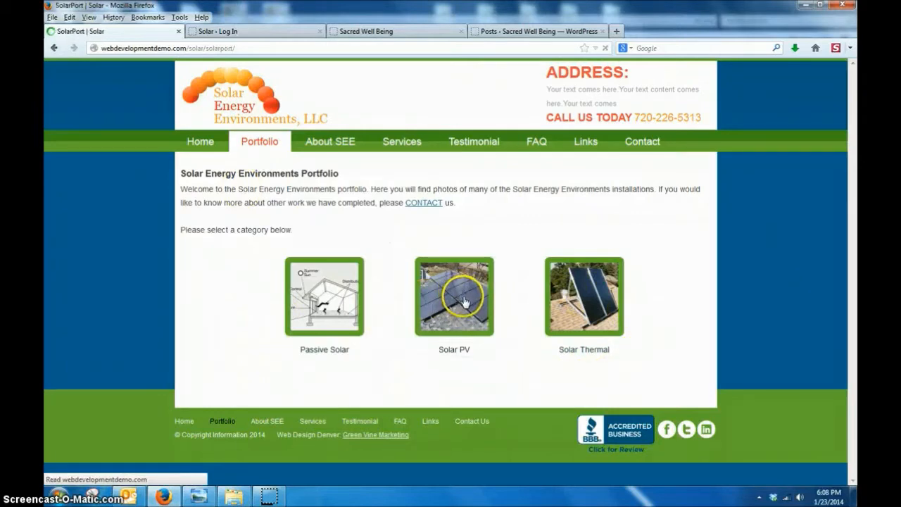
pyautogui.scroll(-1, 648, 256)
pyautogui.scroll(-10, 647, 256)
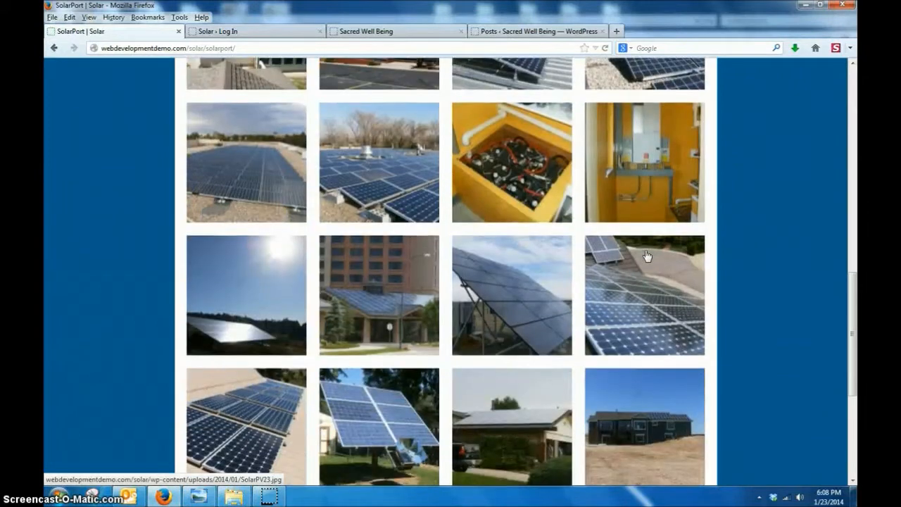
# View the rooftop solar panel photo enlarged, step through the following gallery images, and close the enlarged view
pyautogui.click(409, 159)
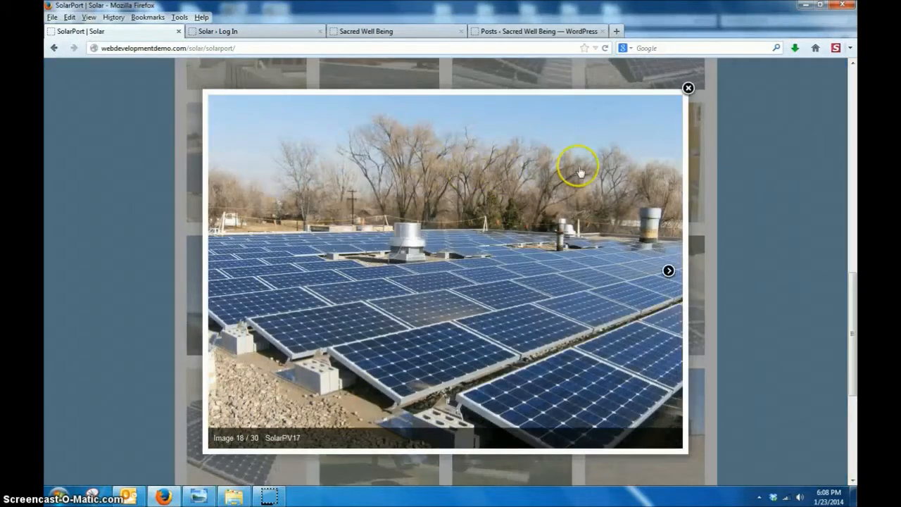
pyautogui.click(668, 271)
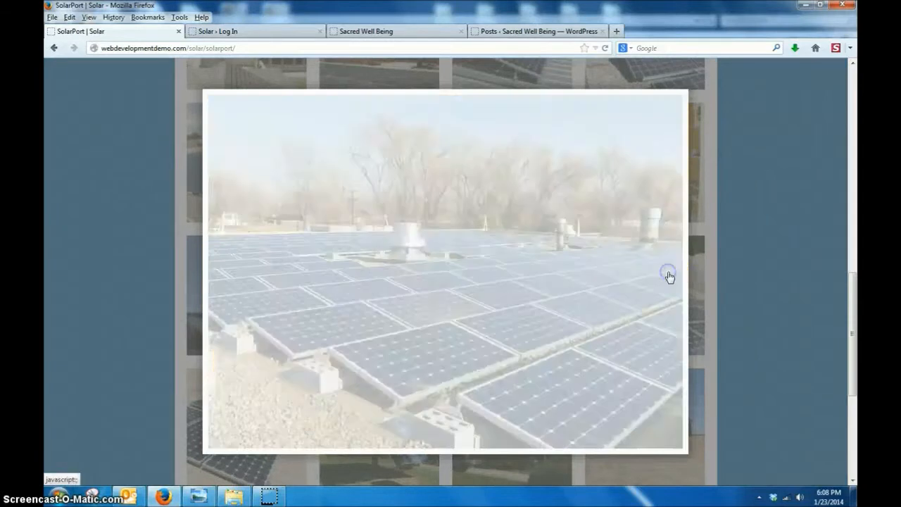
pyautogui.click(668, 272)
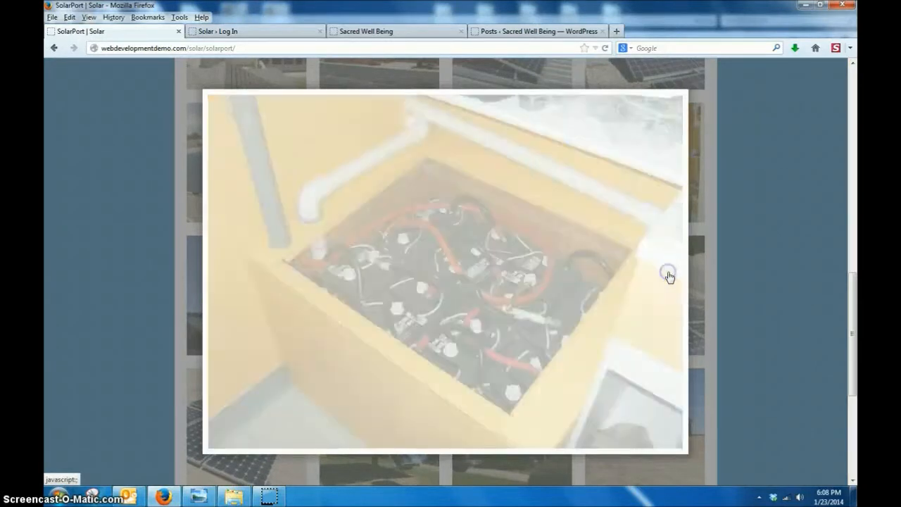
pyautogui.click(571, 271)
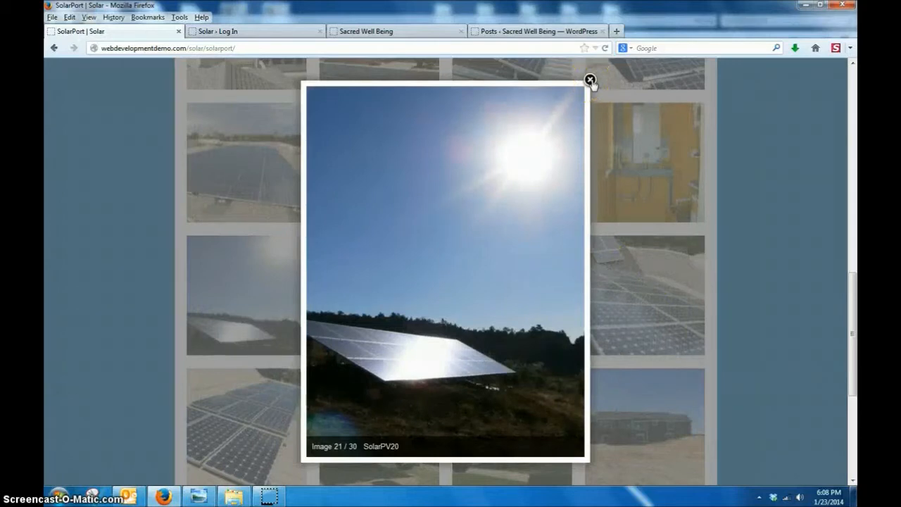
pyautogui.click(590, 80)
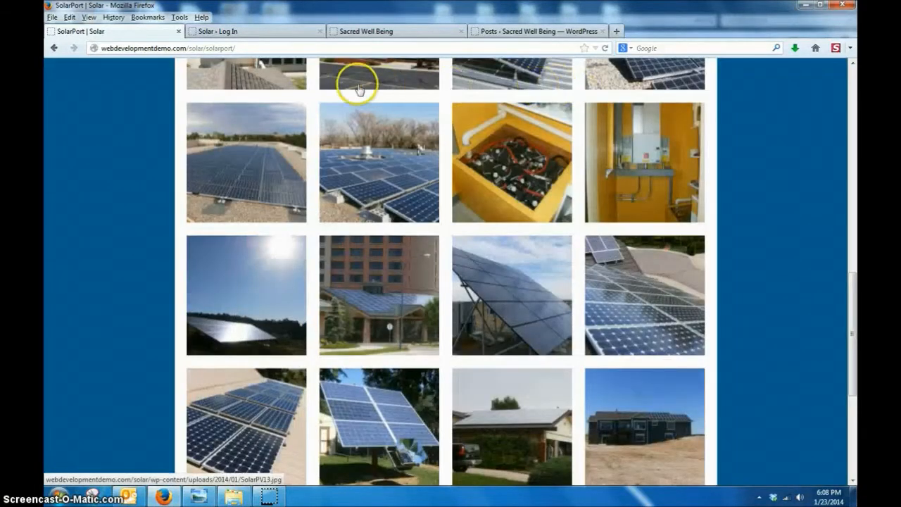
# Log in to the Solar site's admin and open the SolarPort page for editing
pyautogui.click(275, 34)
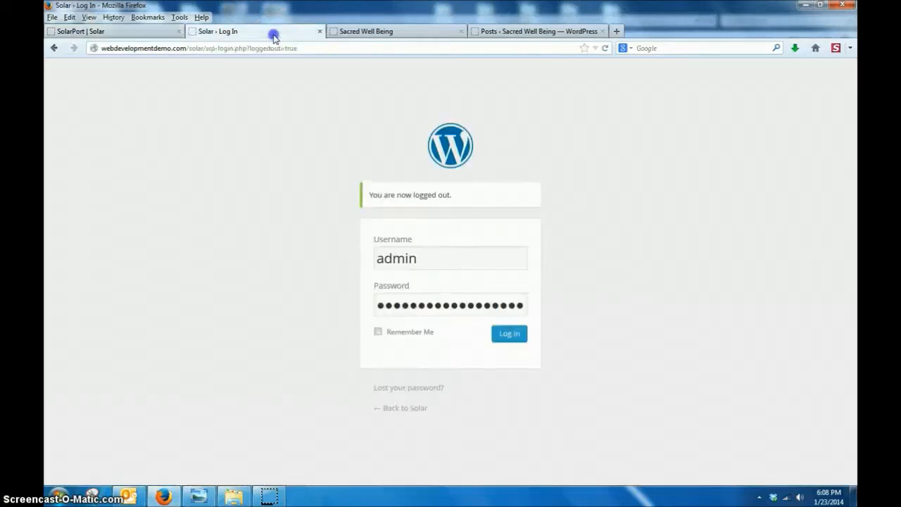
pyautogui.click(510, 336)
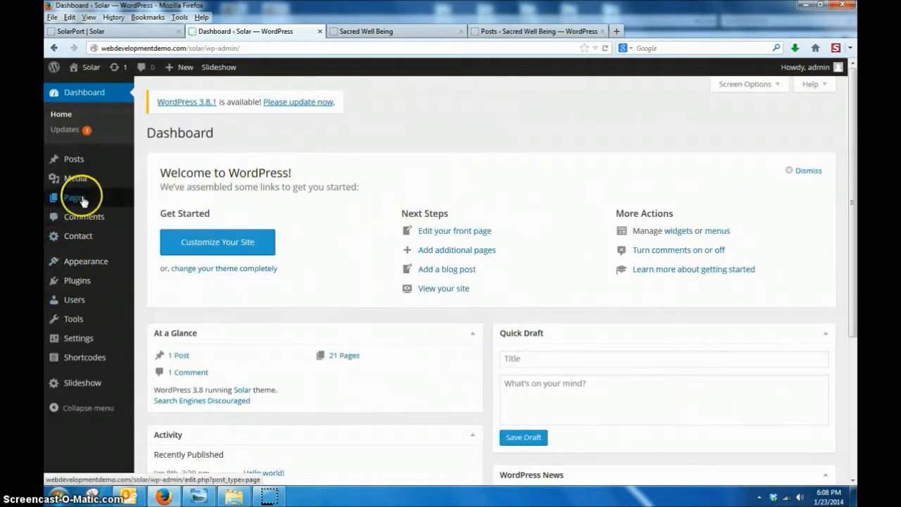
pyautogui.moveTo(83, 201)
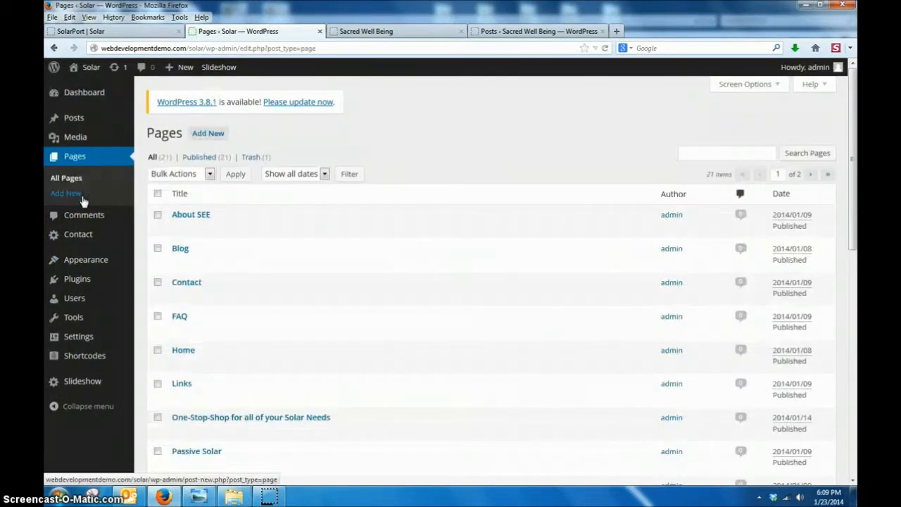
pyautogui.scroll(-10, 252, 271)
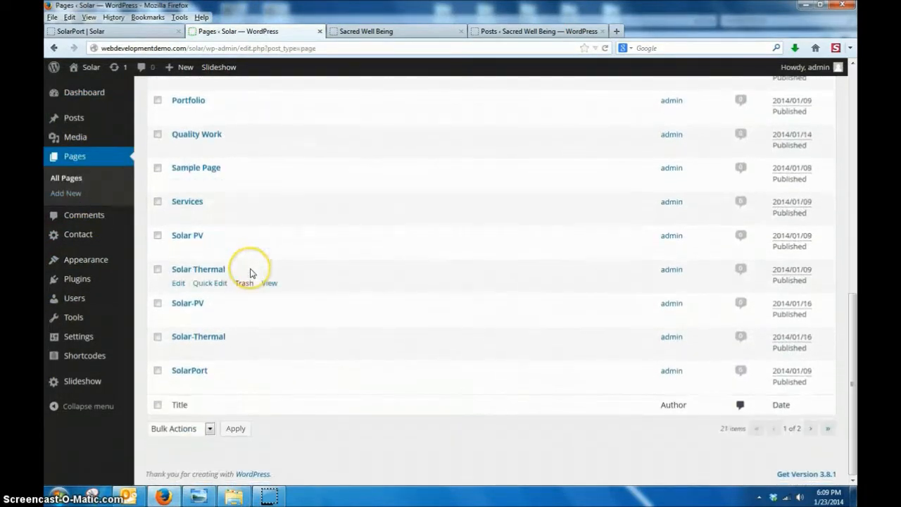
pyautogui.click(184, 371)
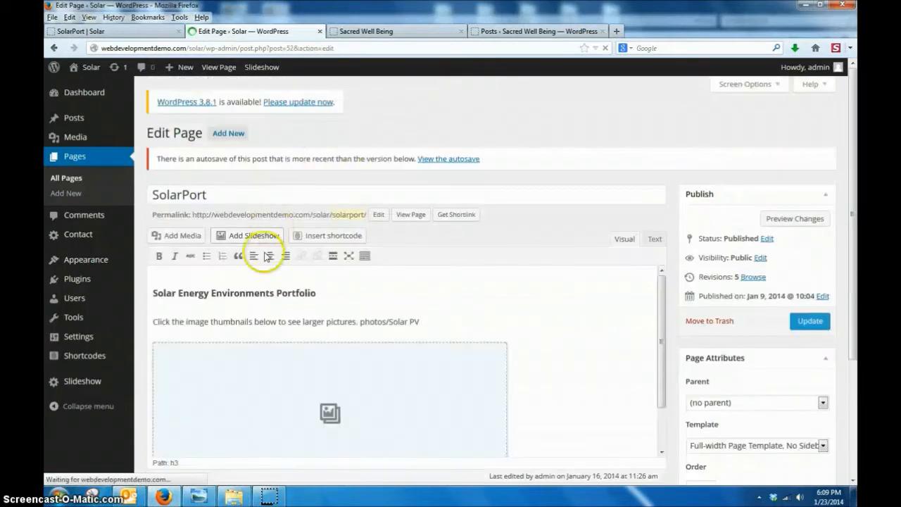
pyautogui.scroll(-2, 578, 298)
pyautogui.scroll(2, 577, 298)
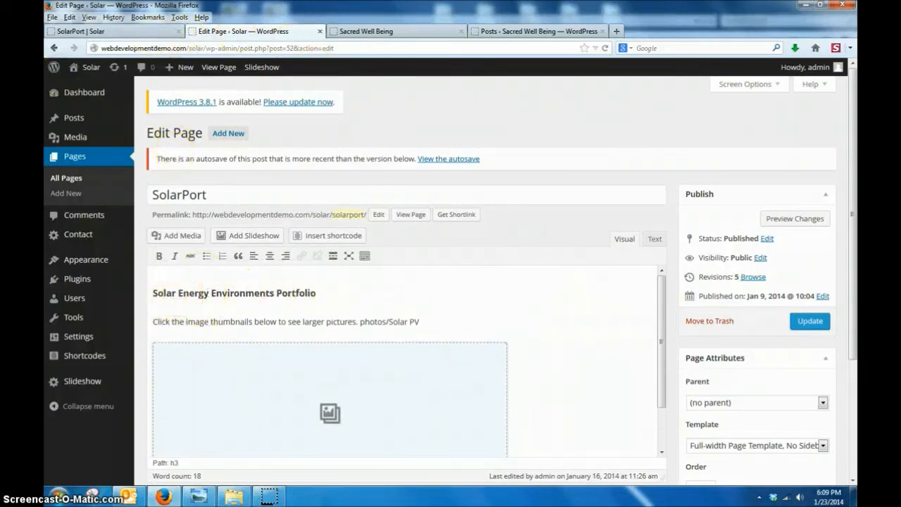
# Compare the heading and intro line of the live Solar Energy Environments Portfolio page with the text in the page editor
pyautogui.click(70, 31)
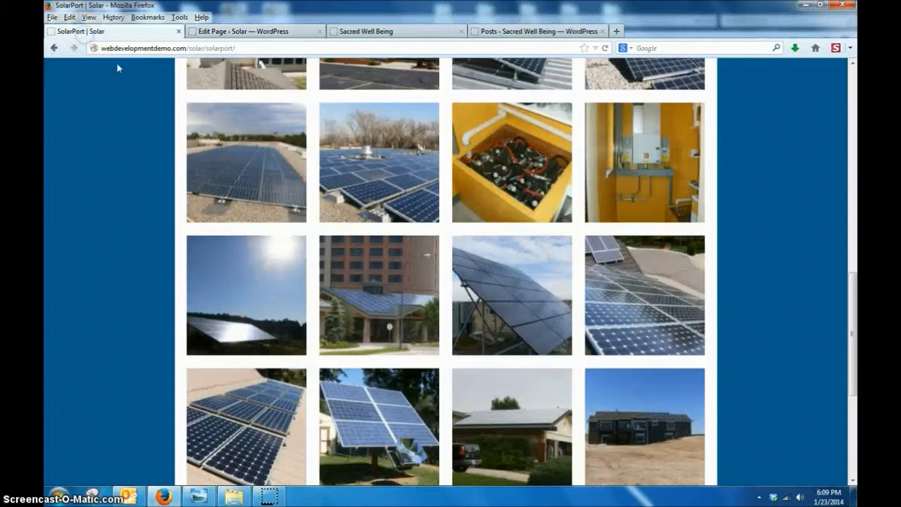
pyautogui.scroll(7, 561, 337)
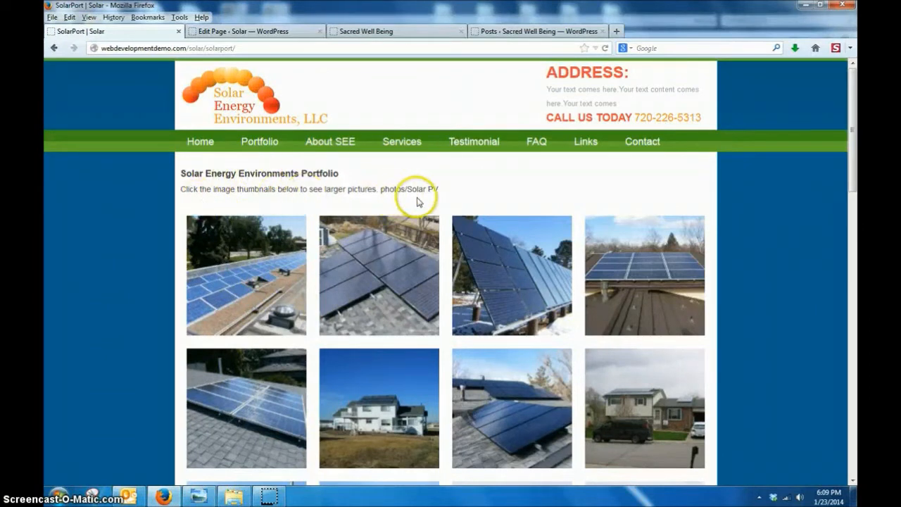
pyautogui.click(272, 33)
pyautogui.moveTo(420, 322); pyautogui.dragTo(360, 322)
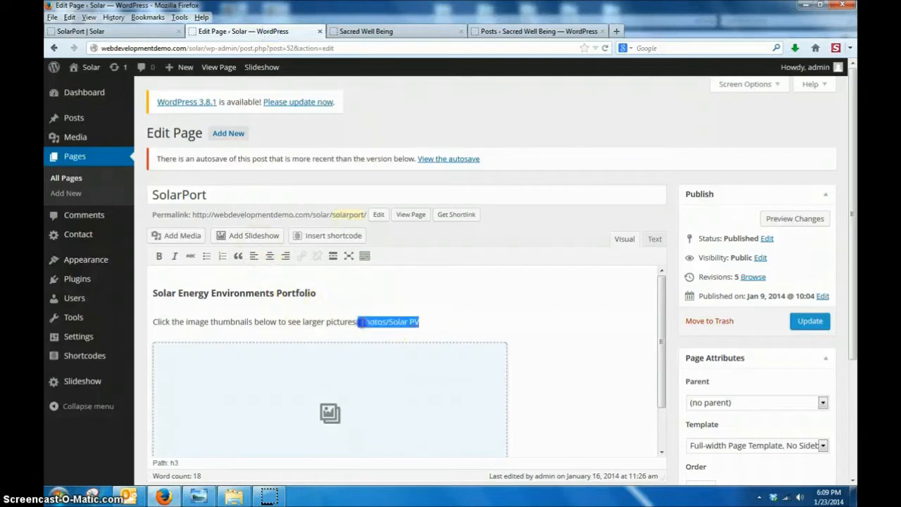
pyautogui.click(334, 321)
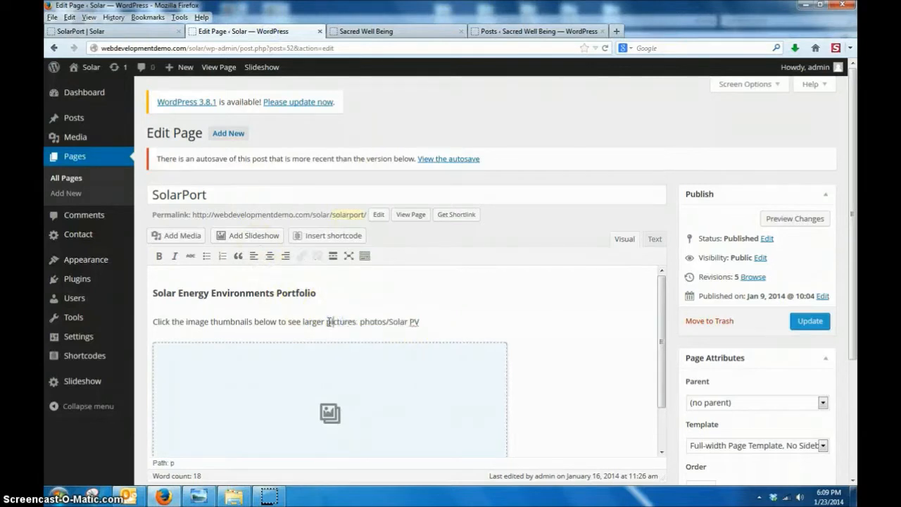
# Open the SolarPort page's image gallery for editing and compare its photos with those on the live page
pyautogui.scroll(-2, 468, 293)
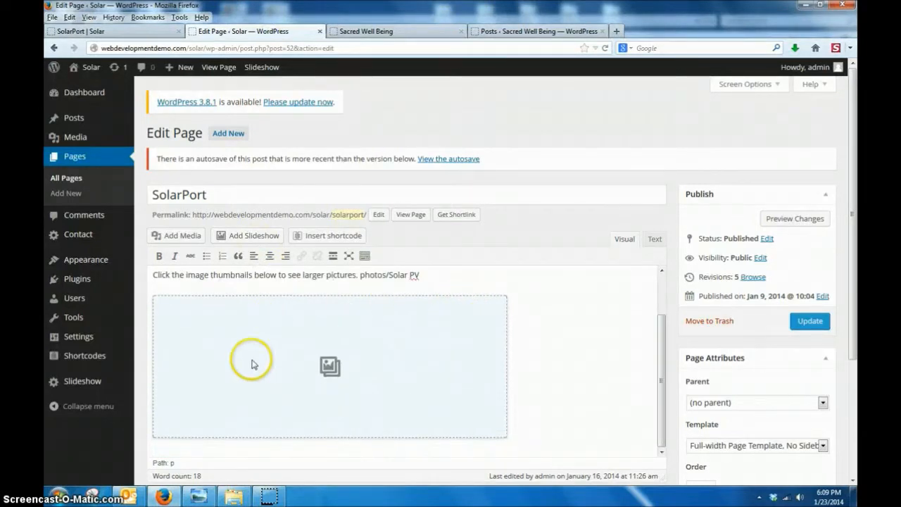
pyautogui.click(358, 367)
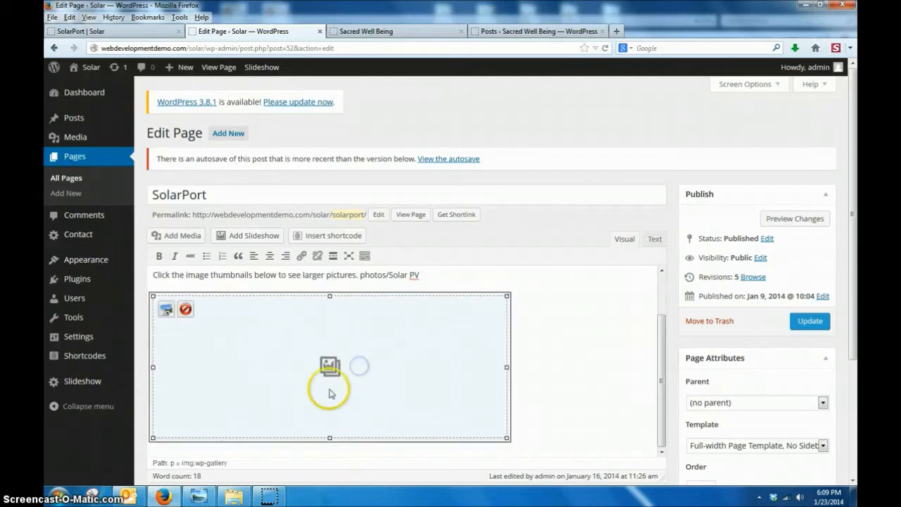
pyautogui.click(166, 311)
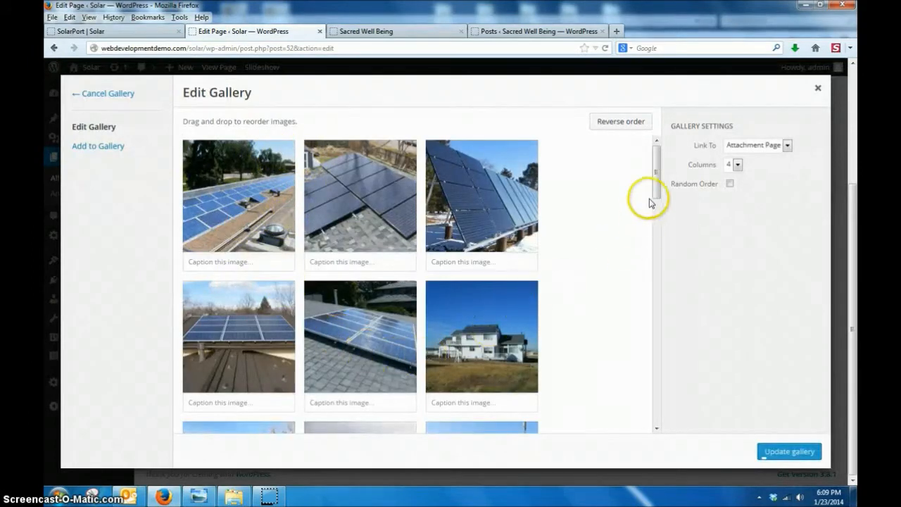
pyautogui.click(141, 32)
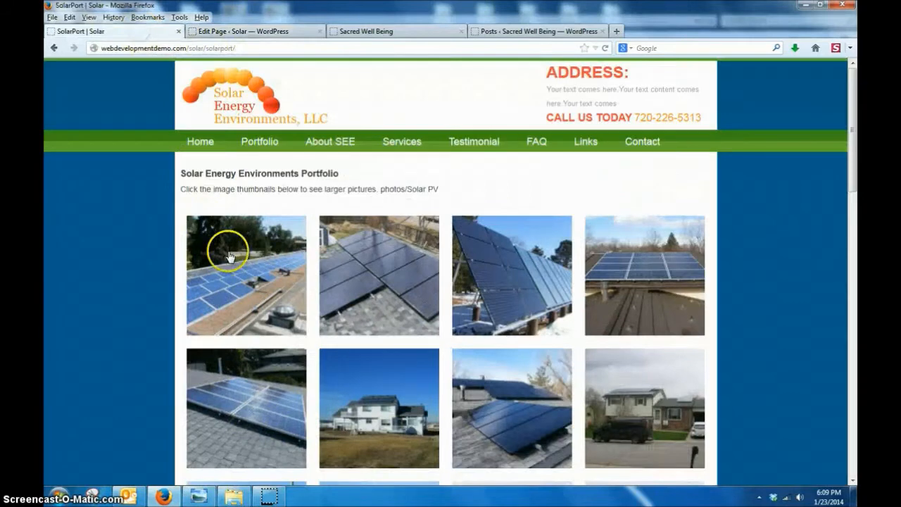
pyautogui.click(218, 31)
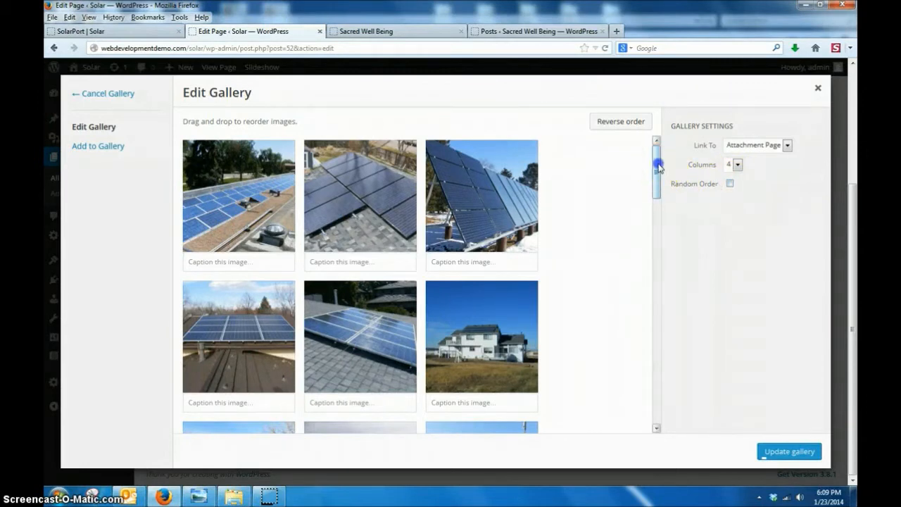
pyautogui.moveTo(658, 167)
pyautogui.mouseDown()
pyautogui.moveTo(658, 191)
pyautogui.moveTo(659, 158)
pyautogui.mouseUp()
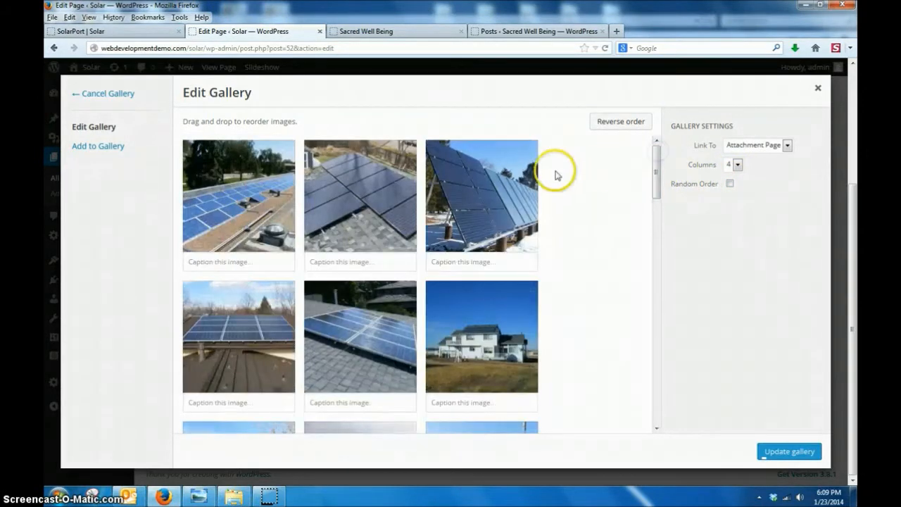
# Upload biking-photo from the Demo folder on the Desktop and add it to the gallery
pyautogui.click(119, 151)
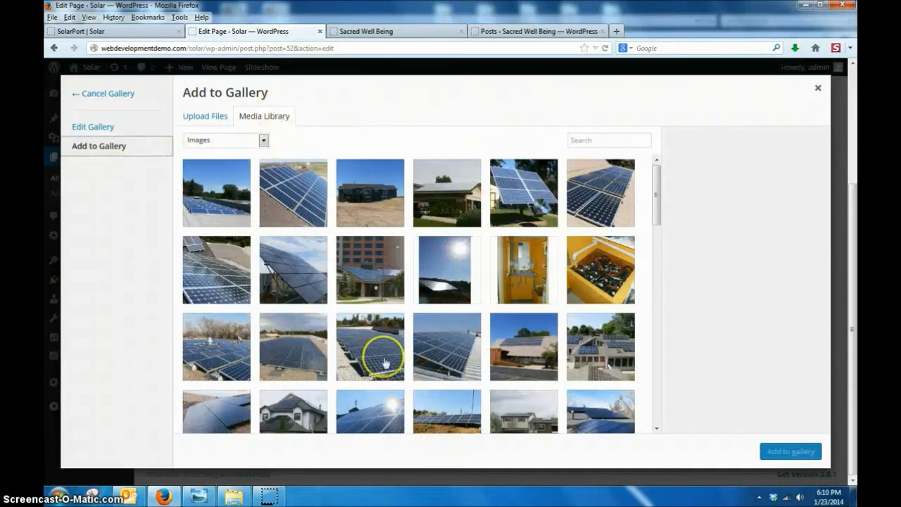
pyautogui.click(201, 116)
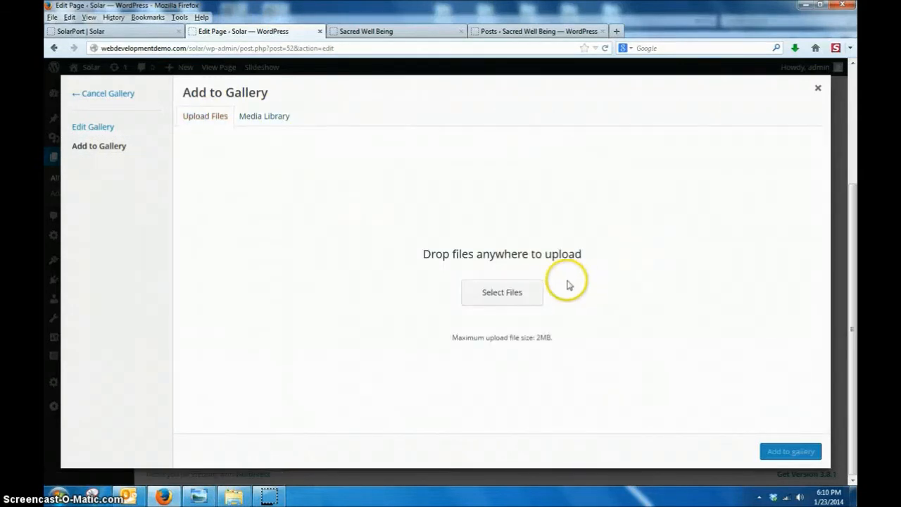
pyautogui.click(503, 295)
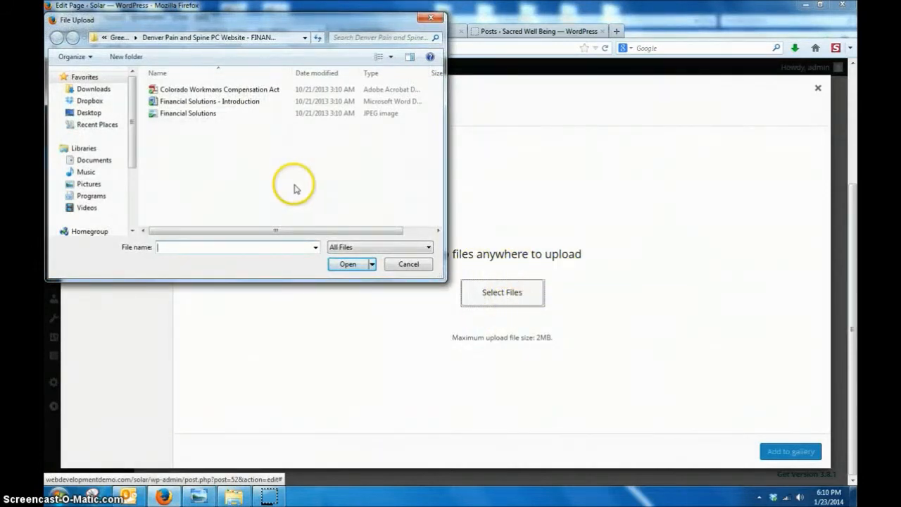
pyautogui.click(90, 114)
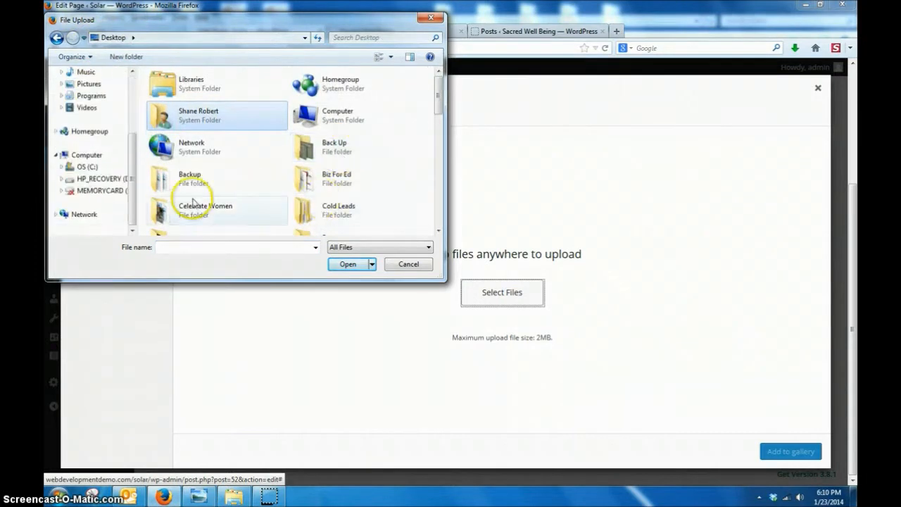
pyautogui.scroll(-3, 205, 185)
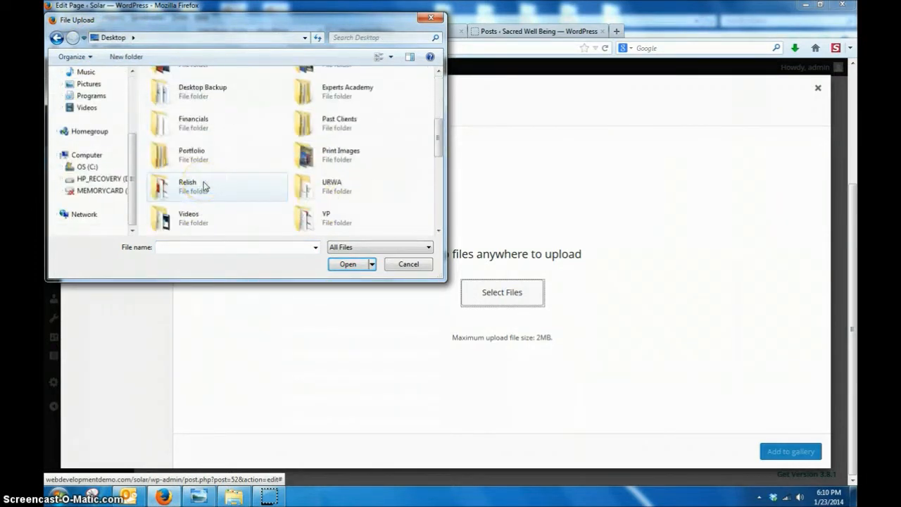
pyautogui.scroll(2, 204, 185)
pyautogui.doubleClick(307, 147)
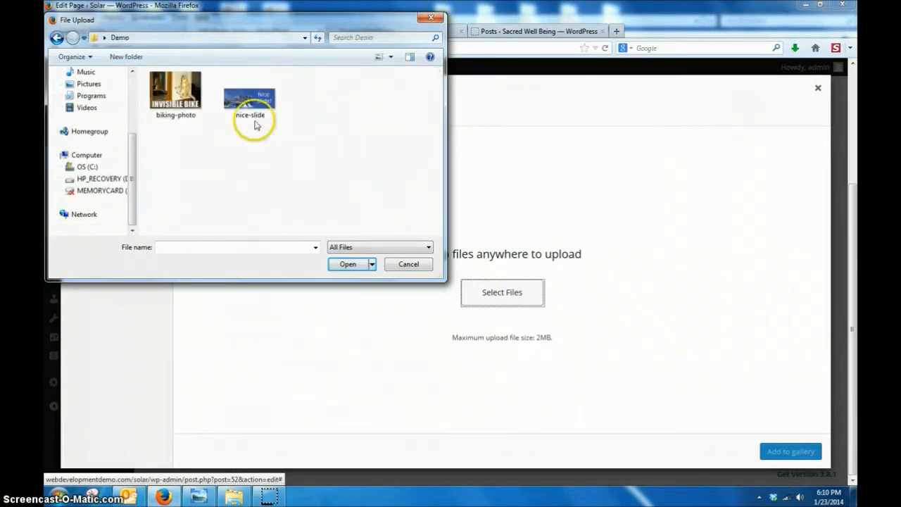
pyautogui.click(175, 95)
pyautogui.click(347, 264)
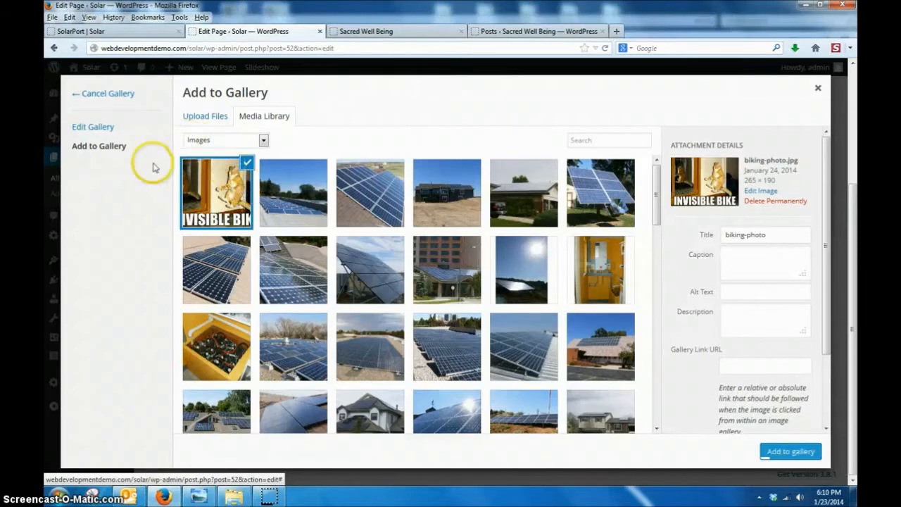
pyautogui.click(794, 455)
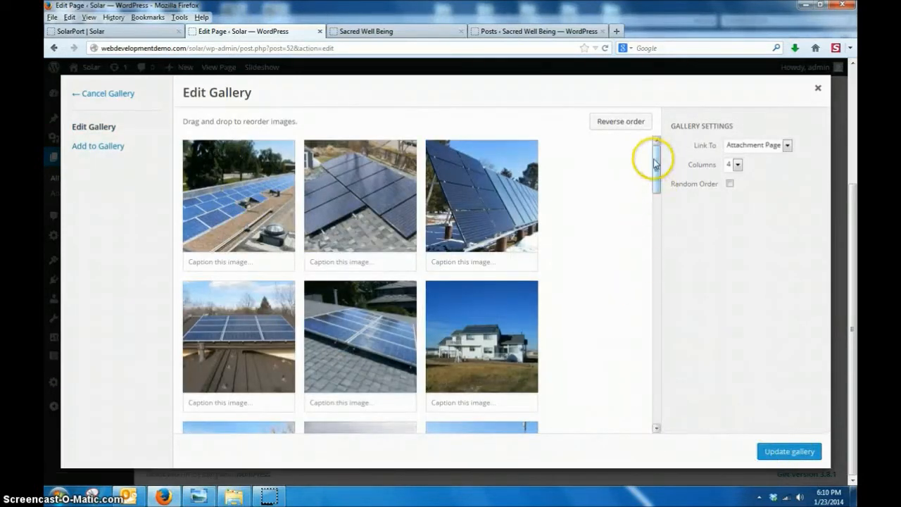
# Move the biking photo from the end of the gallery to an earlier place among the solar photos
pyautogui.moveTo(654, 167); pyautogui.dragTo(636, 415)
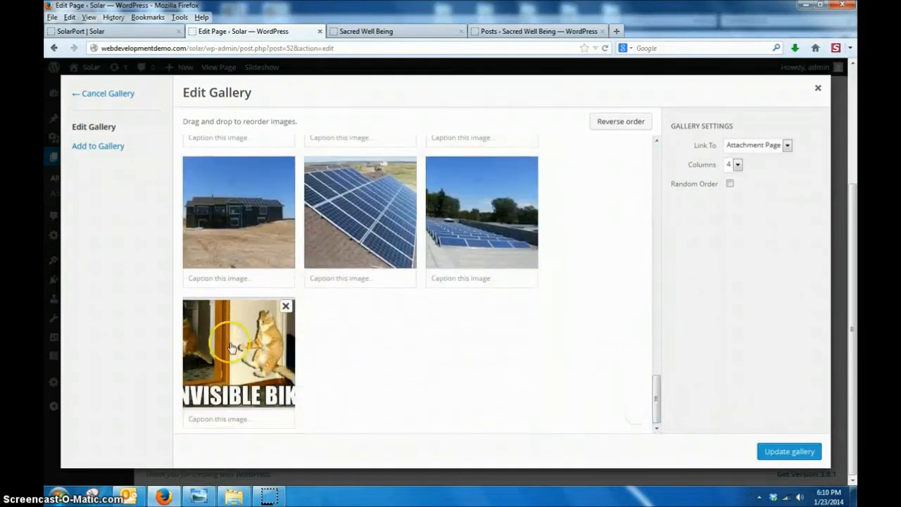
pyautogui.click(535, 331)
pyautogui.moveTo(212, 350); pyautogui.dragTo(343, 174)
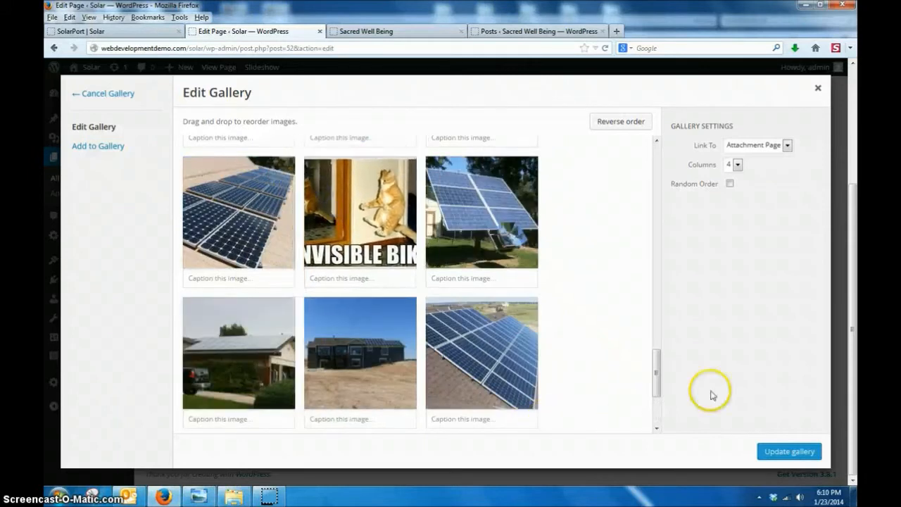
pyautogui.moveTo(659, 369); pyautogui.dragTo(641, 336)
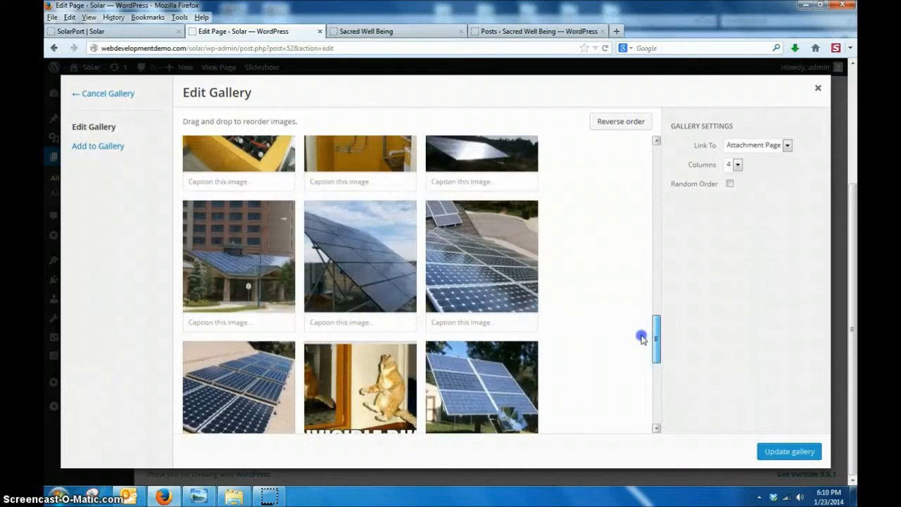
pyautogui.moveTo(367, 361); pyautogui.dragTo(306, 157)
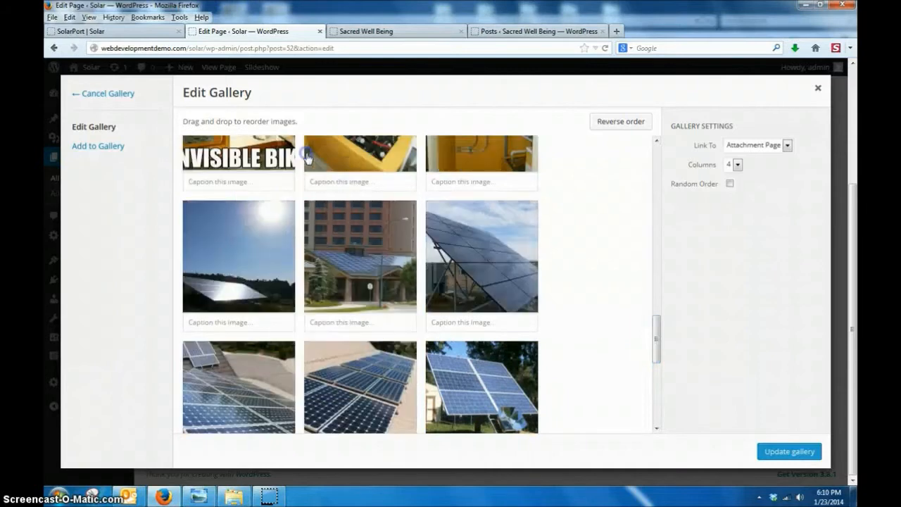
pyautogui.scroll(5, 448, 302)
pyautogui.scroll(3, 422, 324)
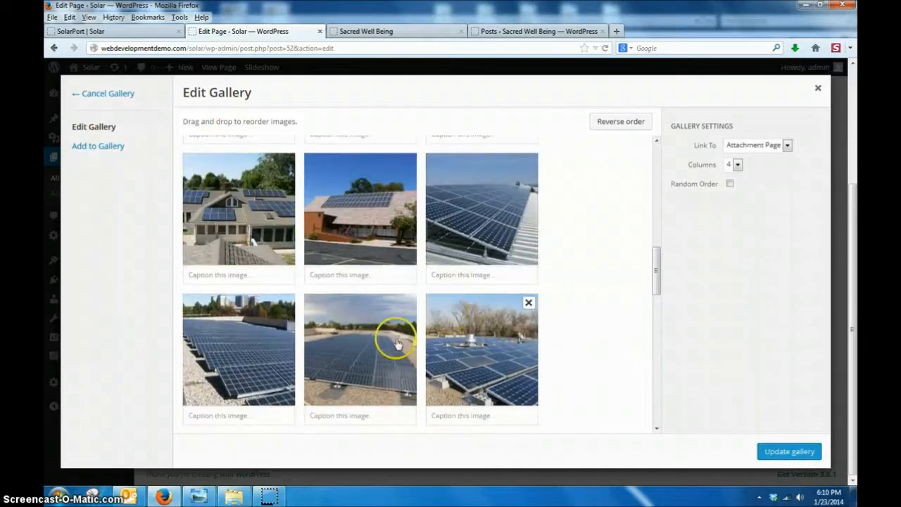
pyautogui.scroll(-2, 282, 394)
pyautogui.moveTo(255, 422); pyautogui.dragTo(311, 177)
# Apply the gallery changes and update the published SolarPort page
pyautogui.scroll(8, 365, 232)
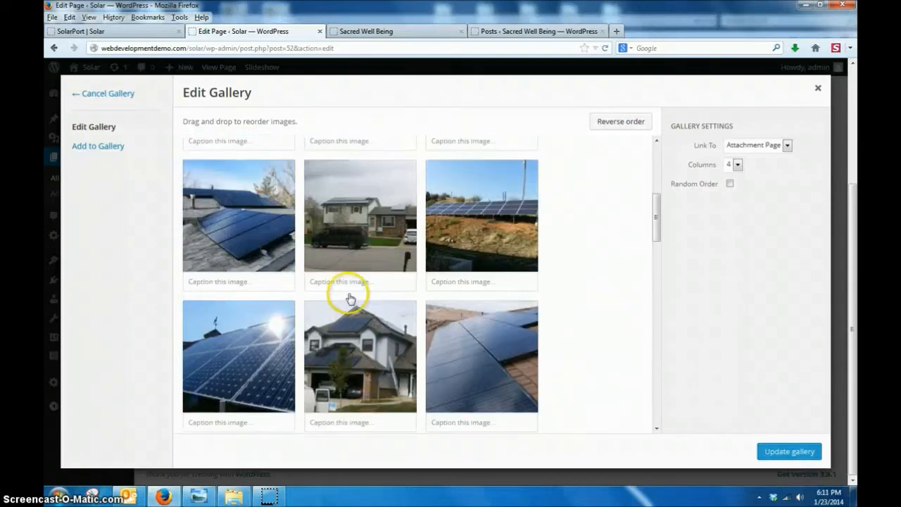
pyautogui.click(789, 451)
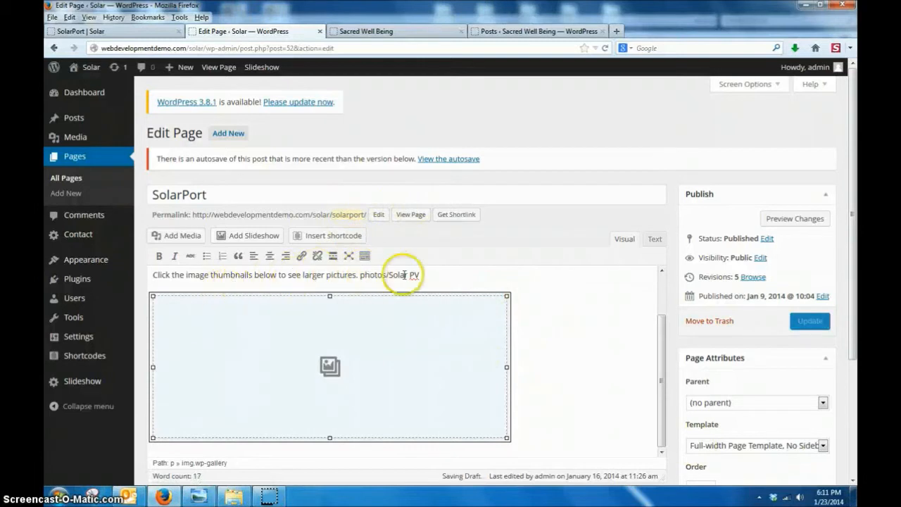
pyautogui.click(817, 324)
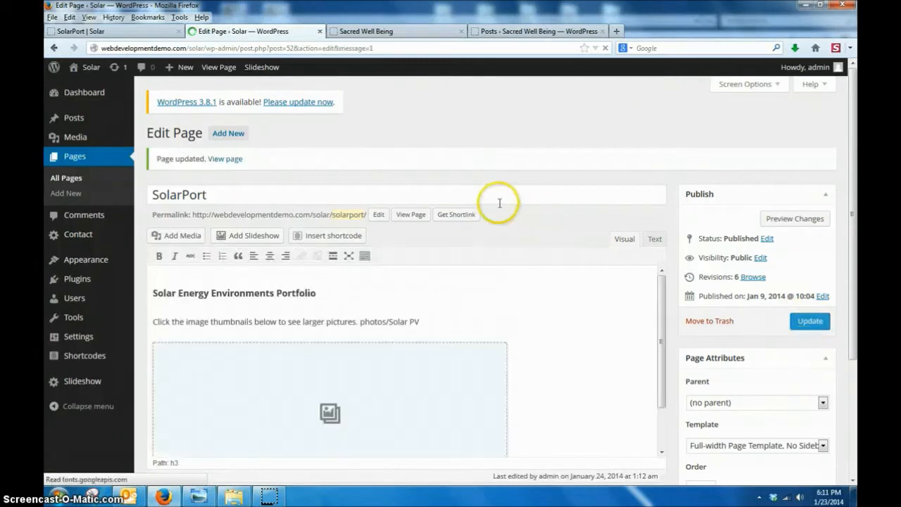
# Reload the live SolarPort page and open the biking photo from the portfolio gallery in enlarged view
pyautogui.click(120, 33)
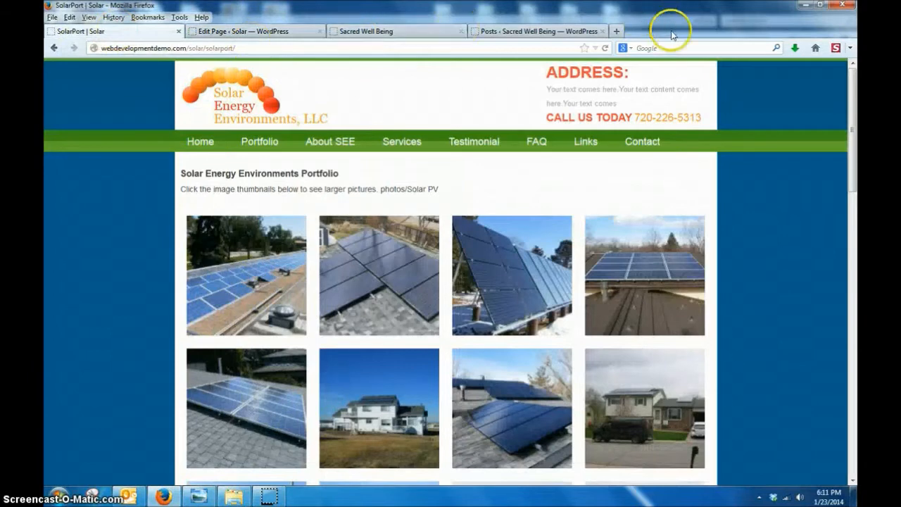
pyautogui.click(605, 48)
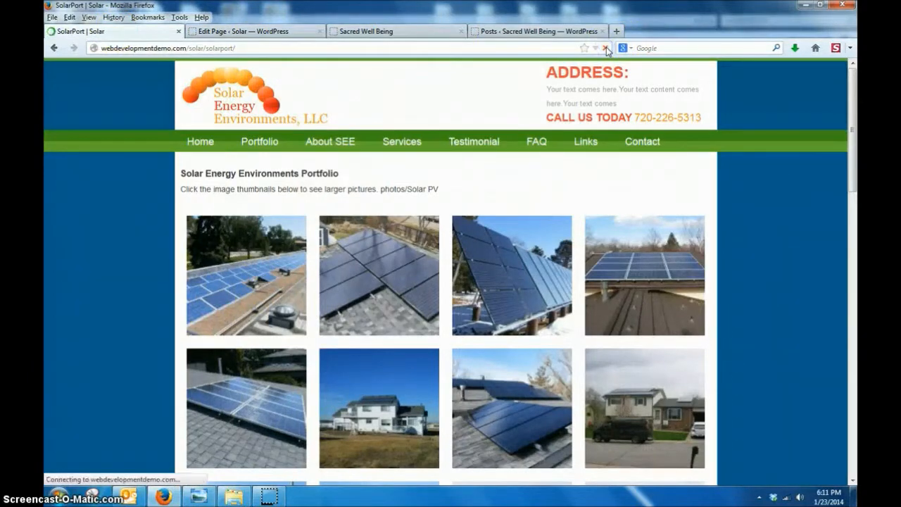
pyautogui.scroll(-3, 598, 262)
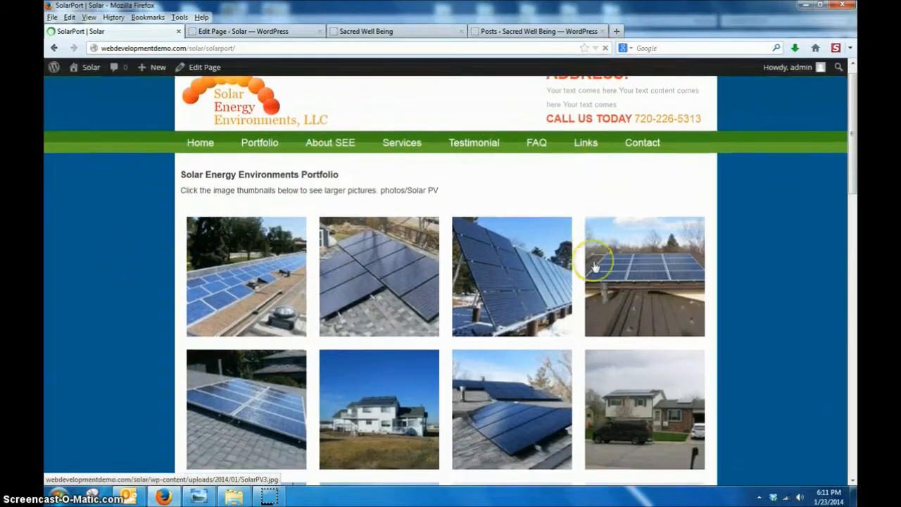
pyautogui.scroll(-6, 594, 266)
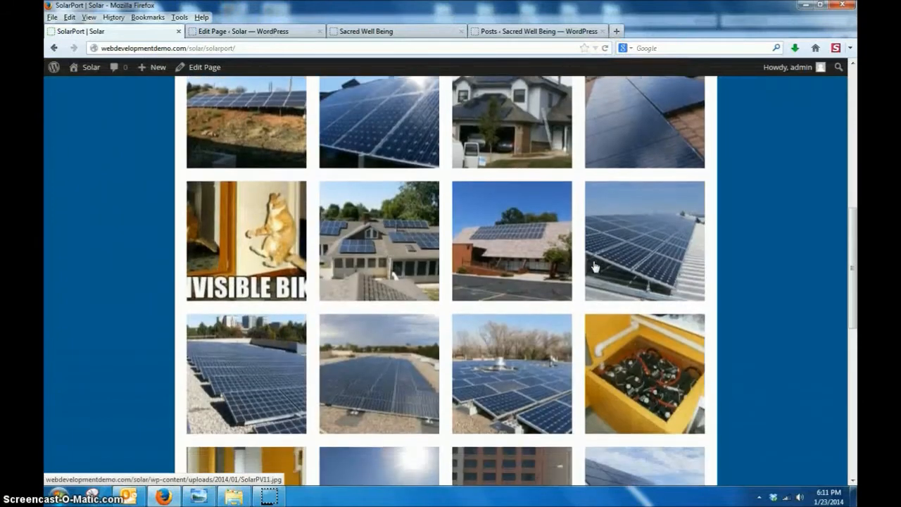
pyautogui.click(274, 237)
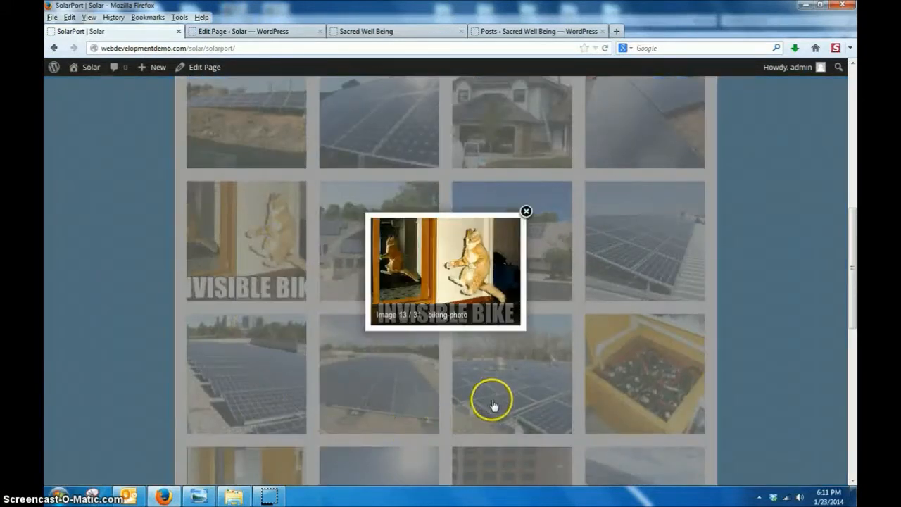
# Browse back and forth between the enlarged biking photo and its neighbouring solar photos, and close the enlarged view
pyautogui.moveTo(489, 286)
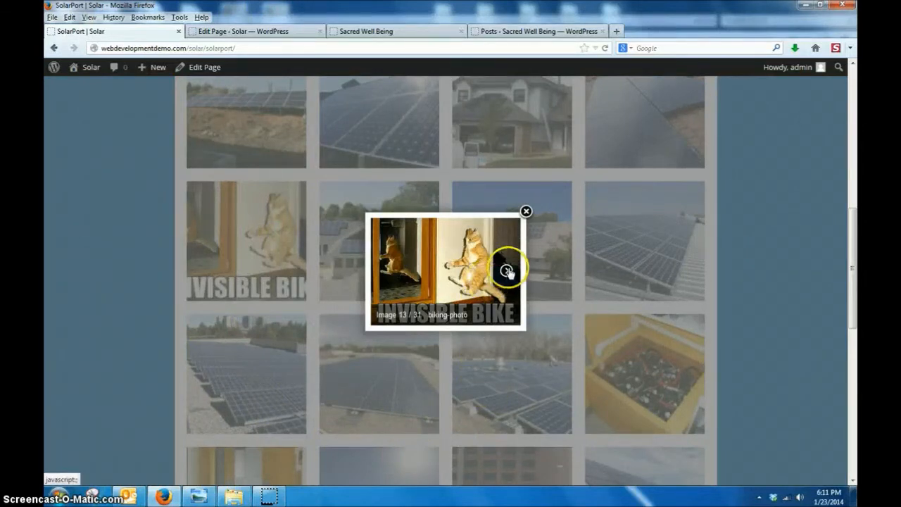
pyautogui.click(507, 271)
pyautogui.moveTo(213, 284)
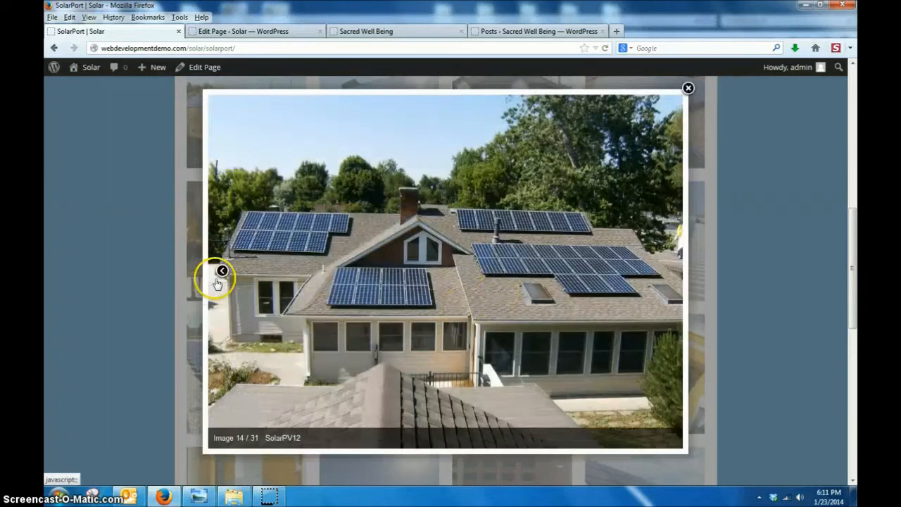
pyautogui.click(221, 273)
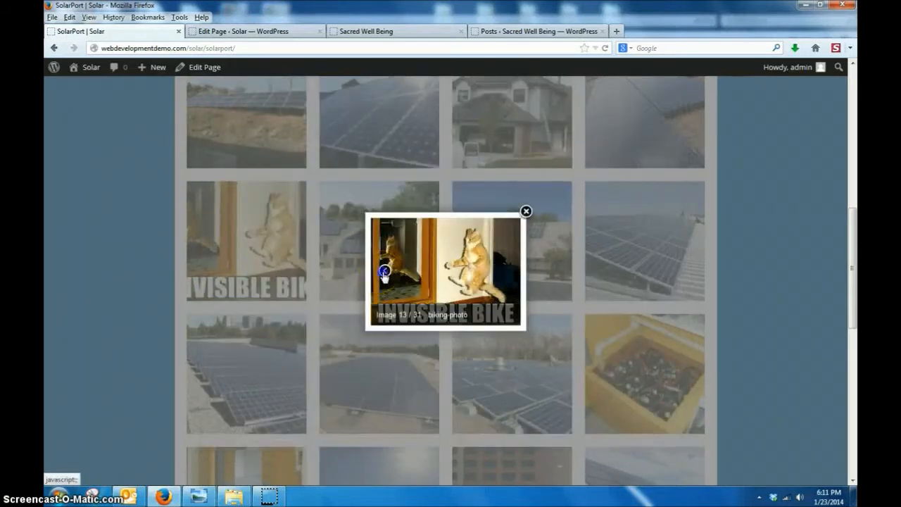
pyautogui.click(383, 273)
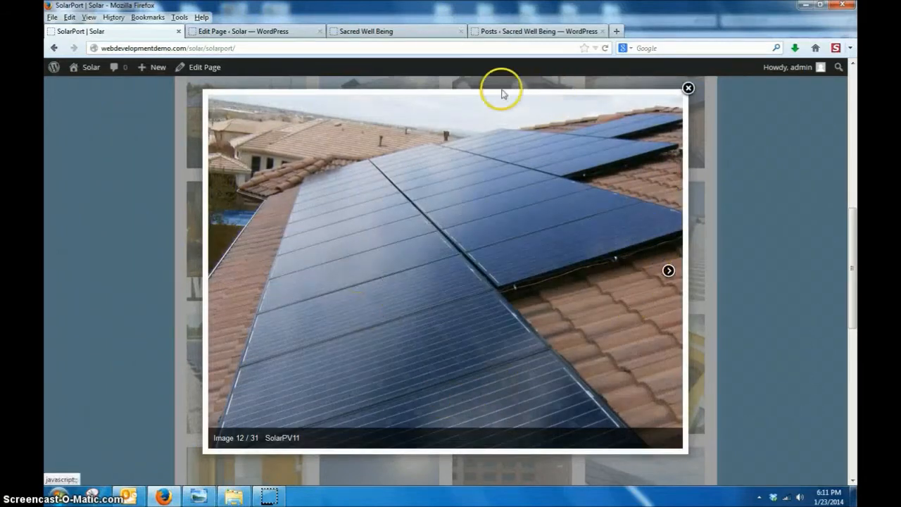
pyautogui.moveTo(248, 250); pyautogui.dragTo(620, 464)
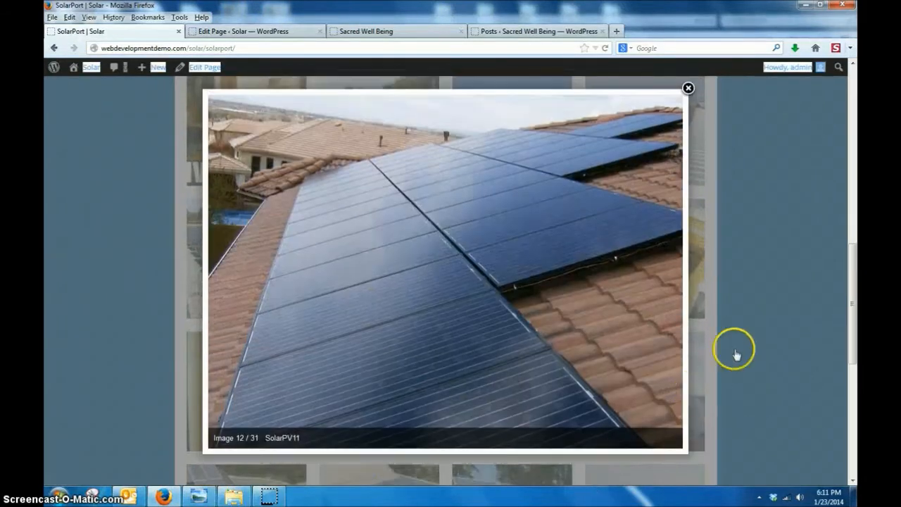
pyautogui.click(669, 271)
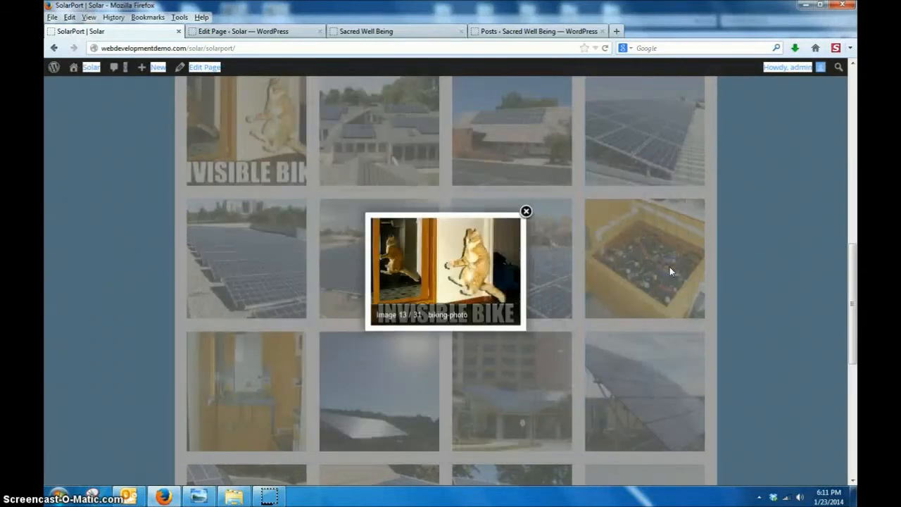
pyautogui.click(507, 271)
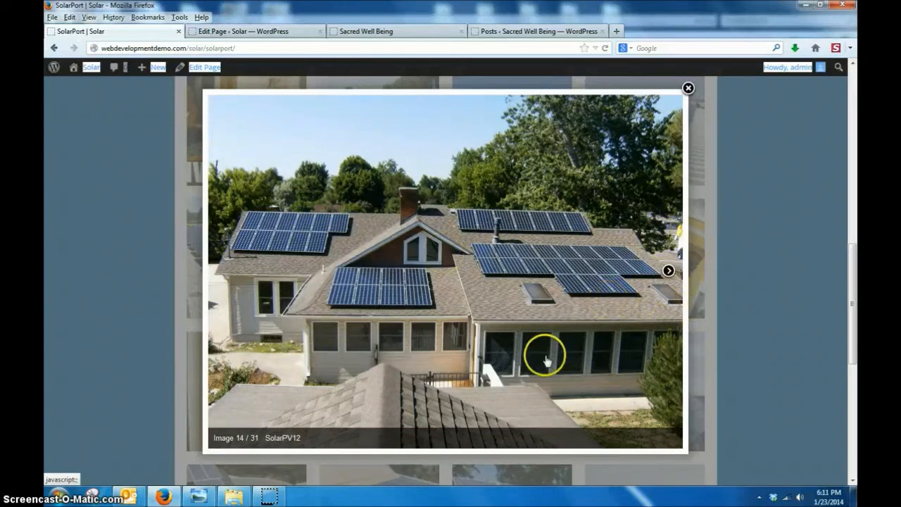
pyautogui.click(689, 90)
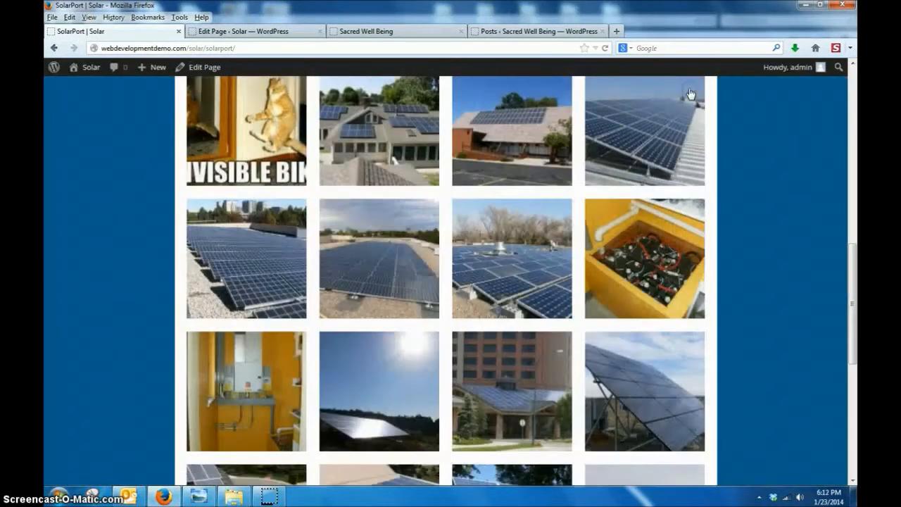
# Remove the biking photo from the SolarPort page's gallery, apply the gallery change and update the published page
pyautogui.scroll(3, 381, 233)
pyautogui.click(251, 32)
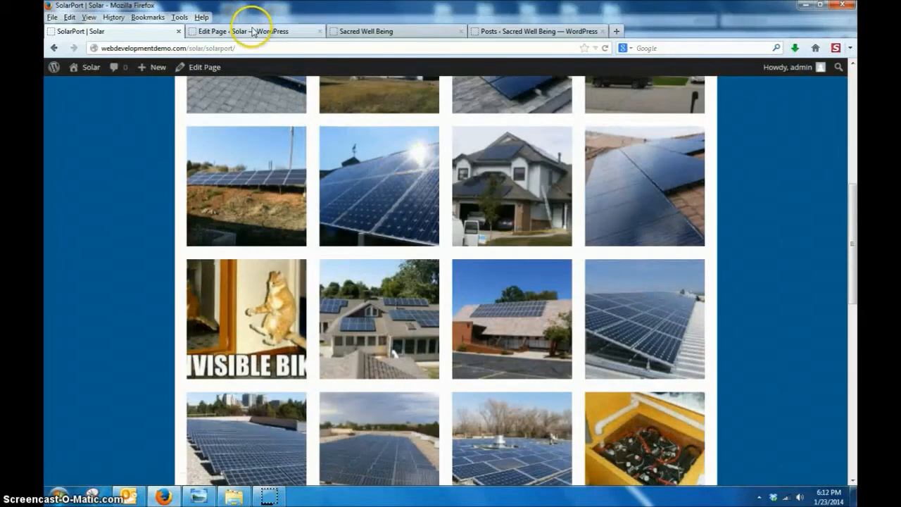
pyautogui.scroll(-2, 533, 412)
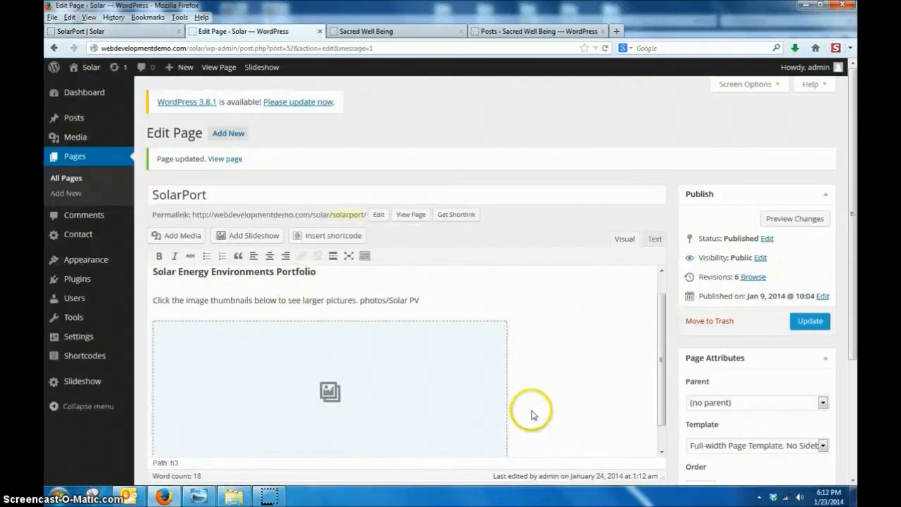
pyautogui.click(197, 336)
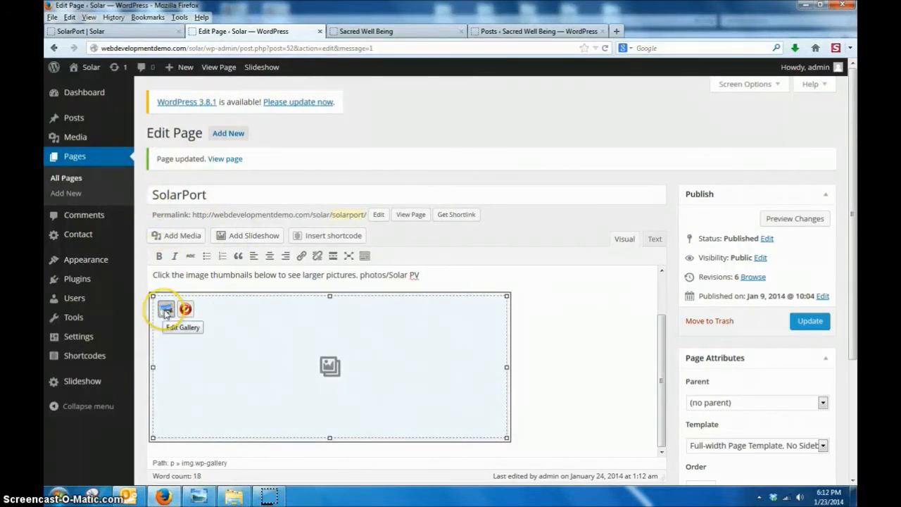
pyautogui.click(166, 310)
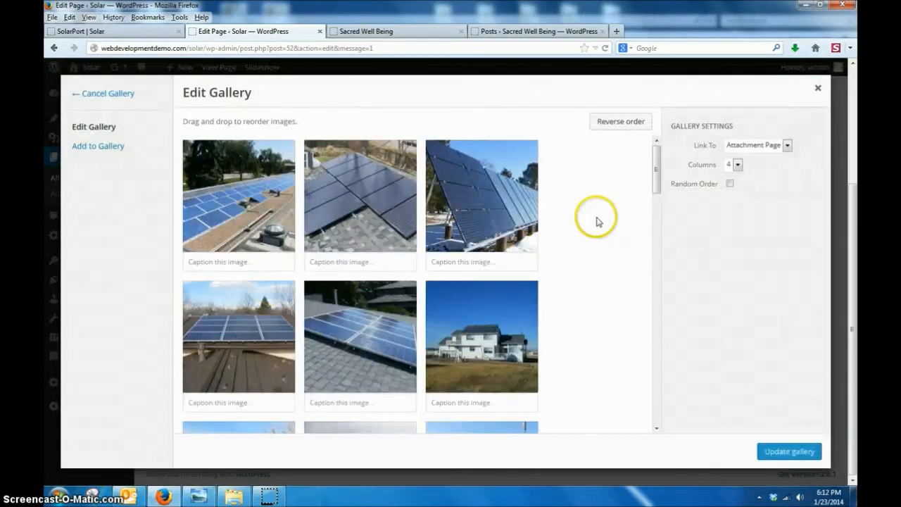
pyautogui.scroll(-2, 606, 221)
pyautogui.moveTo(655, 182); pyautogui.dragTo(642, 262)
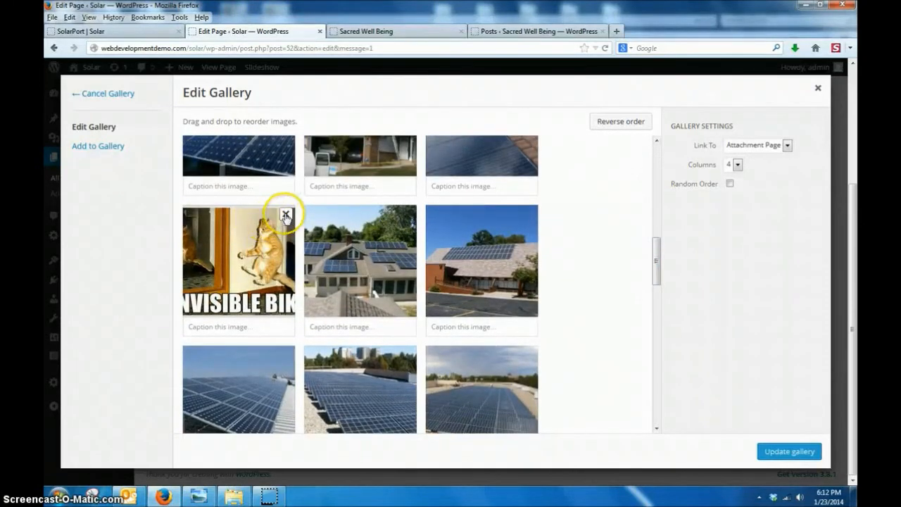
pyautogui.click(286, 214)
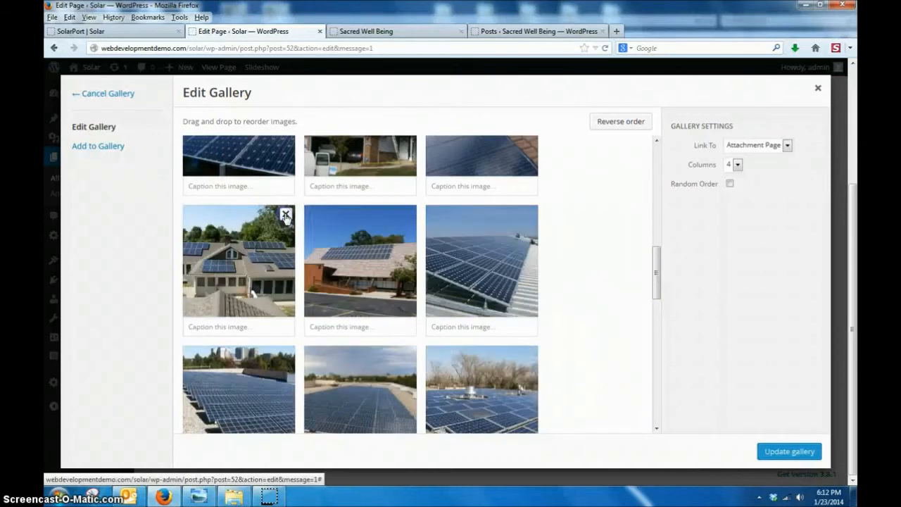
pyautogui.click(788, 451)
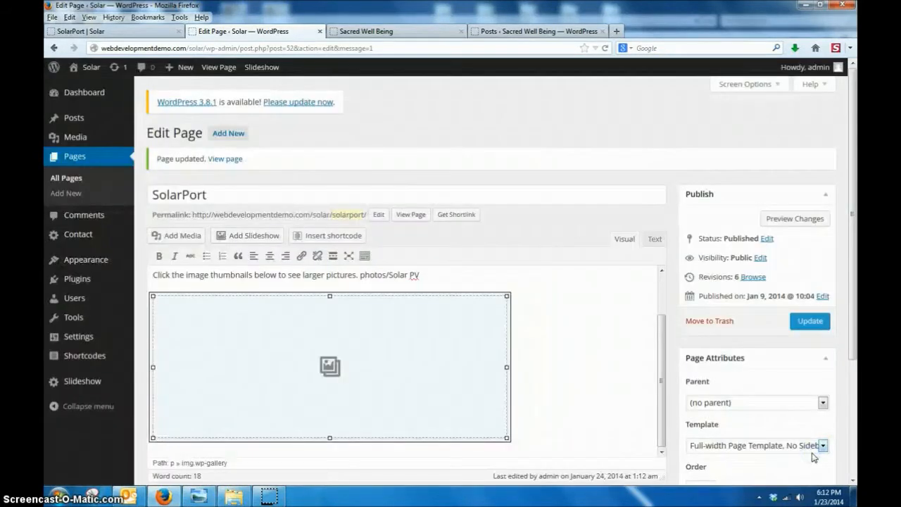
pyautogui.click(817, 323)
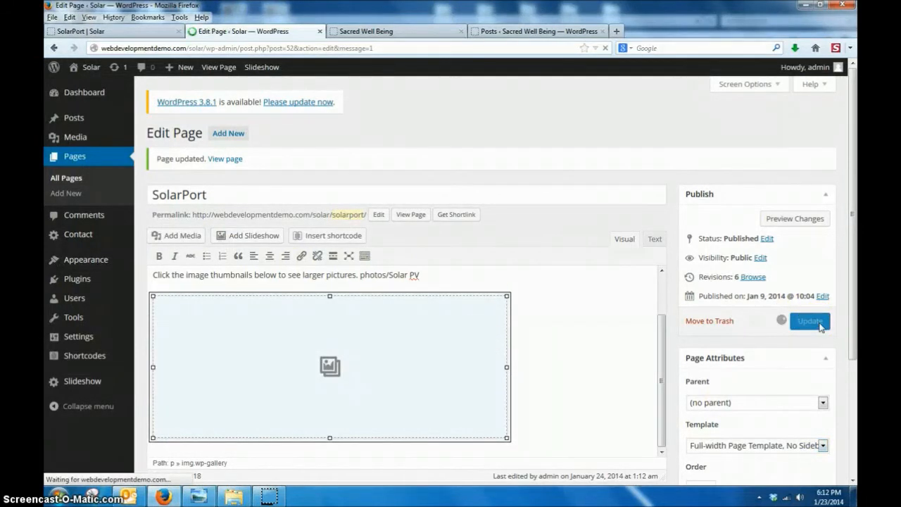
# Reload the live SolarPort page and check the portfolio thumbnails for the biking photo's removal
pyautogui.click(143, 33)
pyautogui.click(604, 48)
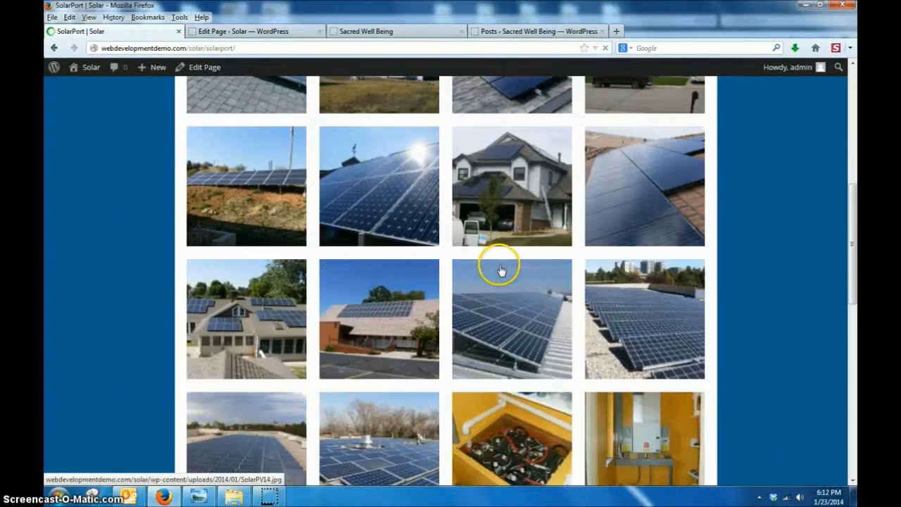
pyautogui.scroll(6, 502, 264)
pyautogui.scroll(-10, 501, 270)
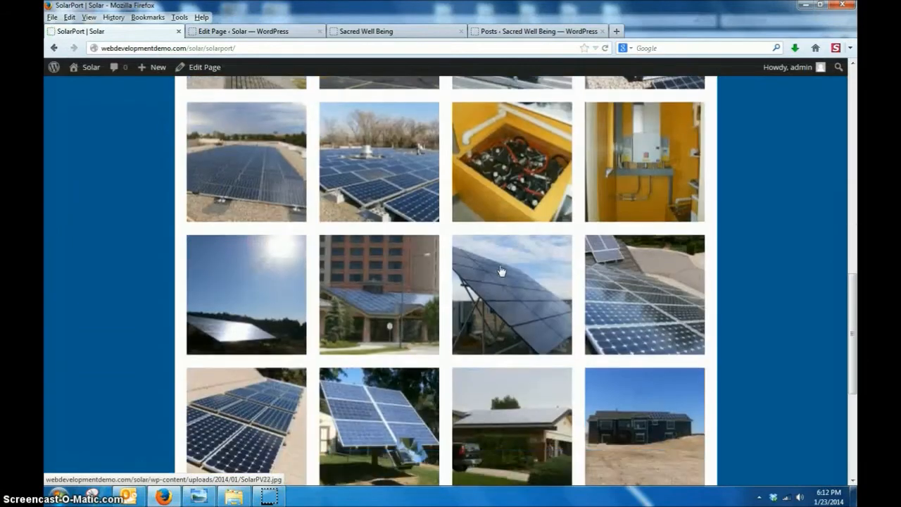
pyautogui.scroll(1, 502, 270)
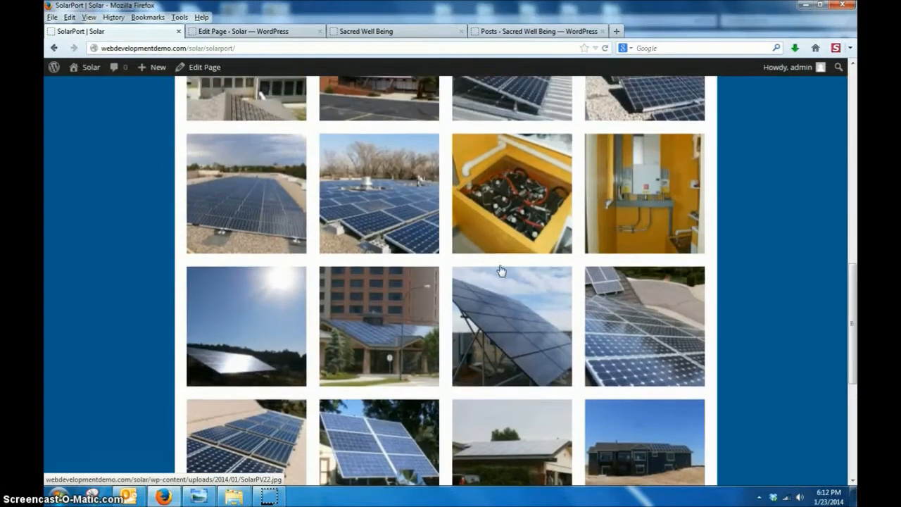
pyautogui.scroll(-5, 501, 270)
pyautogui.scroll(5, 502, 270)
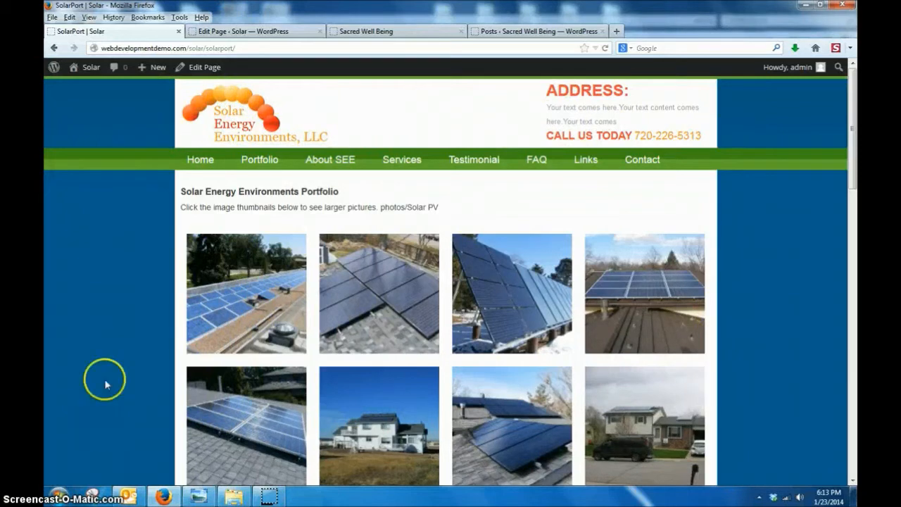
# View the live site's About SEE page, and review the Home page's slideshow, coupon form and service boxes
pyautogui.click(337, 162)
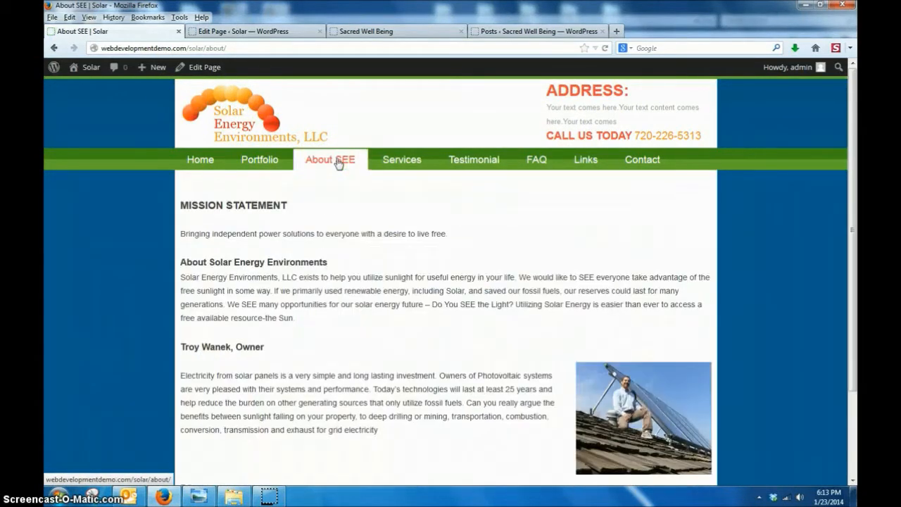
pyautogui.click(201, 160)
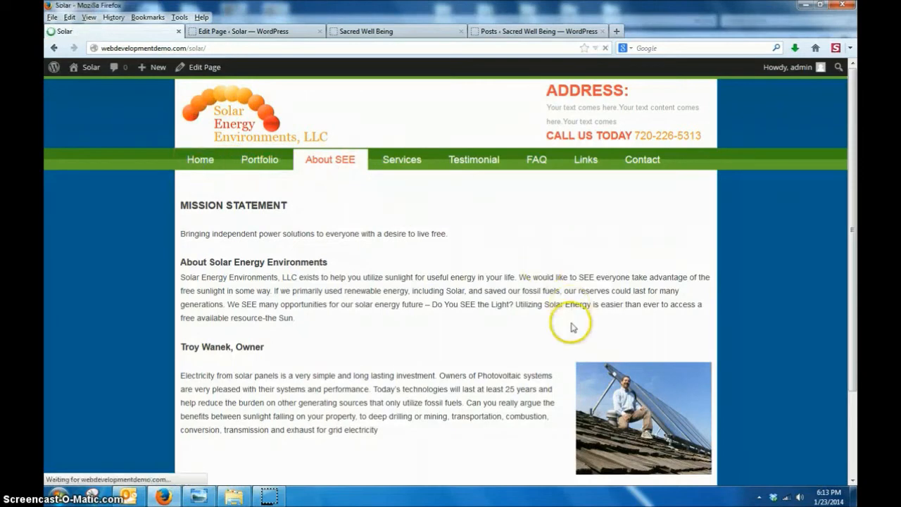
pyautogui.scroll(-3, 574, 325)
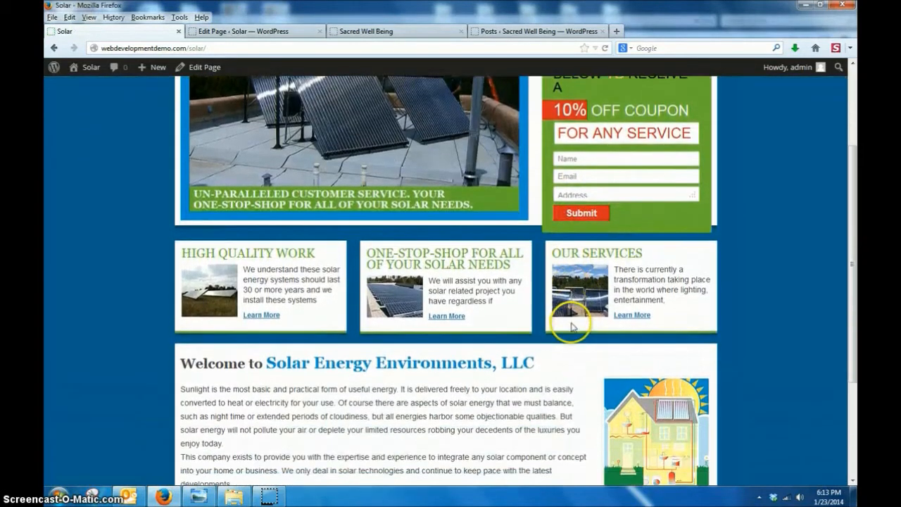
pyautogui.scroll(1, 692, 289)
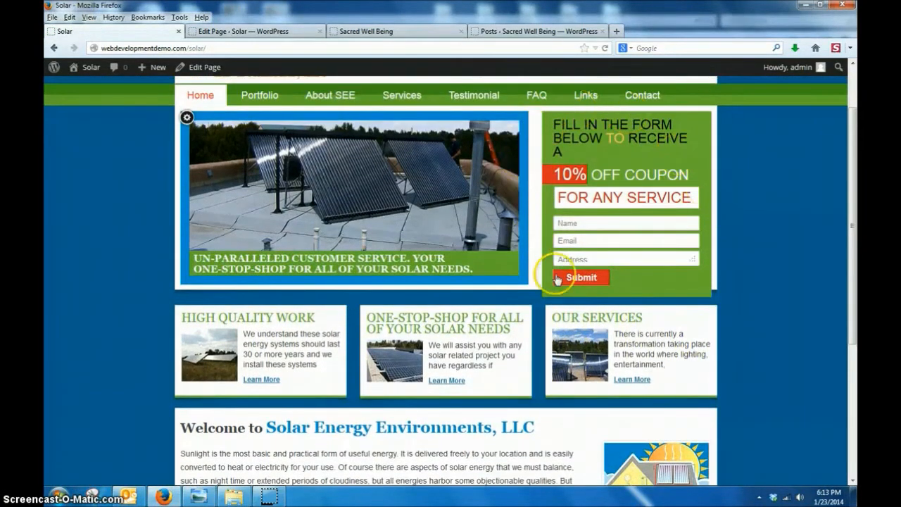
pyautogui.scroll(-2, 637, 377)
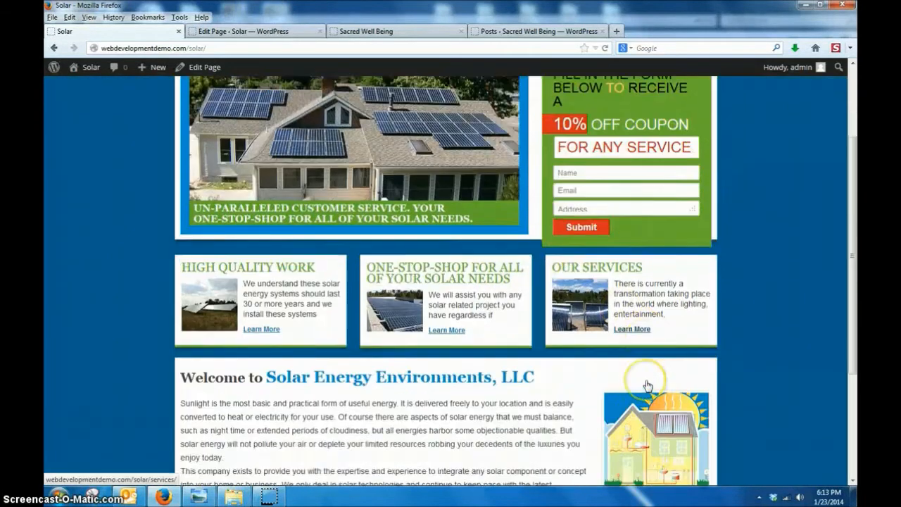
pyautogui.scroll(2, 648, 386)
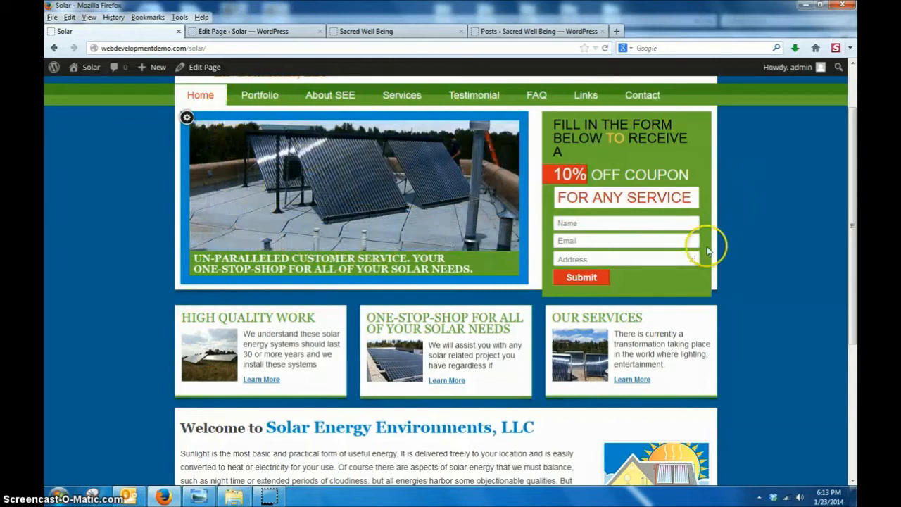
# Open the Solar theme's Stylesheet (style.css) in the admin's theme editor and look through its code
pyautogui.click(262, 33)
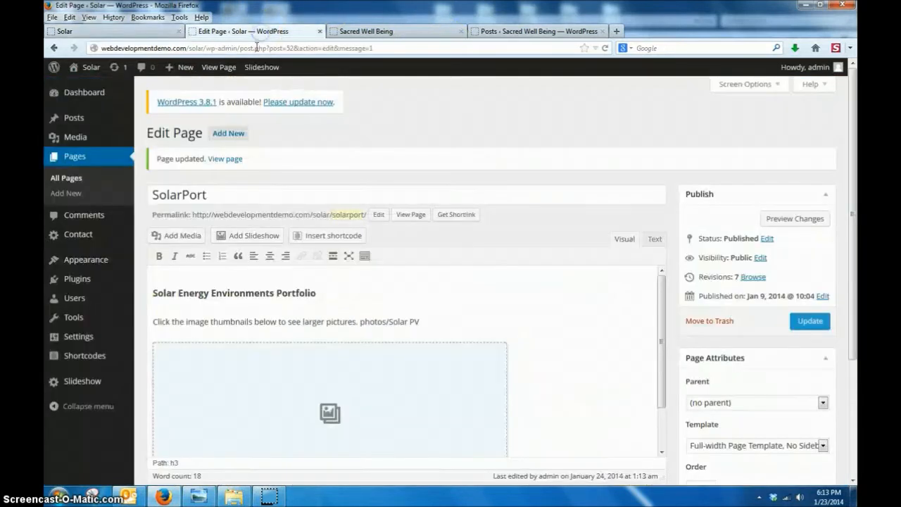
pyautogui.moveTo(100, 265)
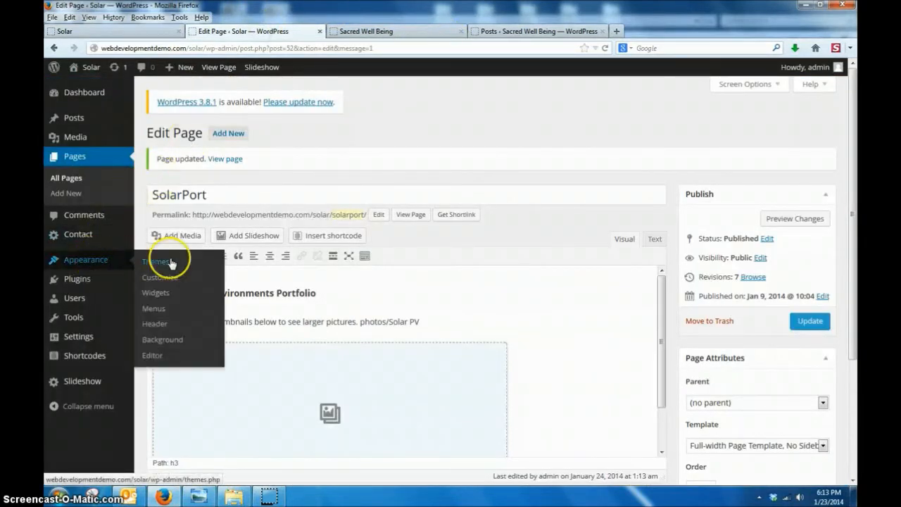
pyautogui.click(156, 358)
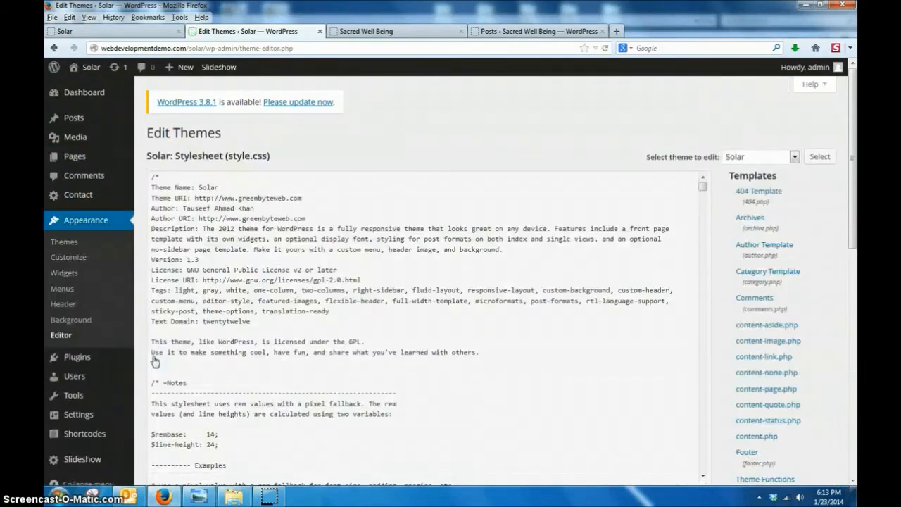
pyautogui.scroll(-5, 572, 310)
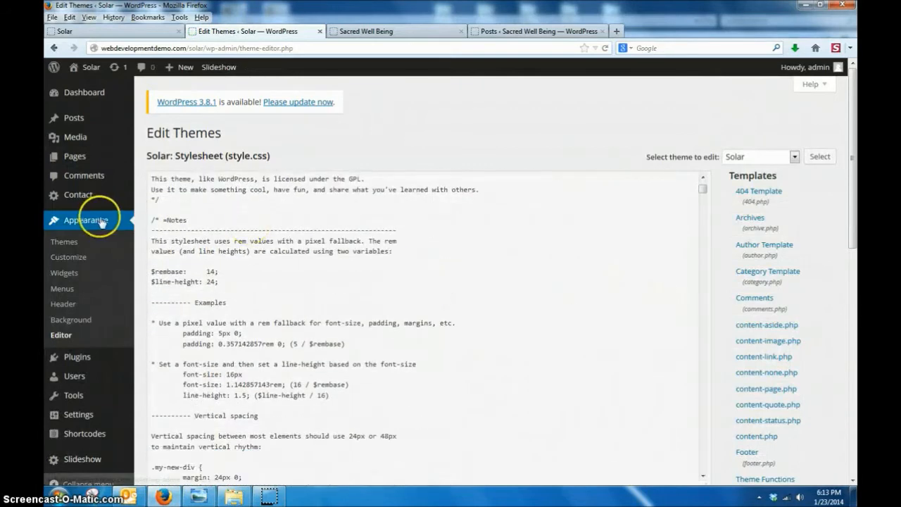
# Look further through the Solar stylesheet's spacing notes and reset rules, and switch to Windows Photo Viewer to show the Green Vine Marketing logo
pyautogui.scroll(-8, 574, 383)
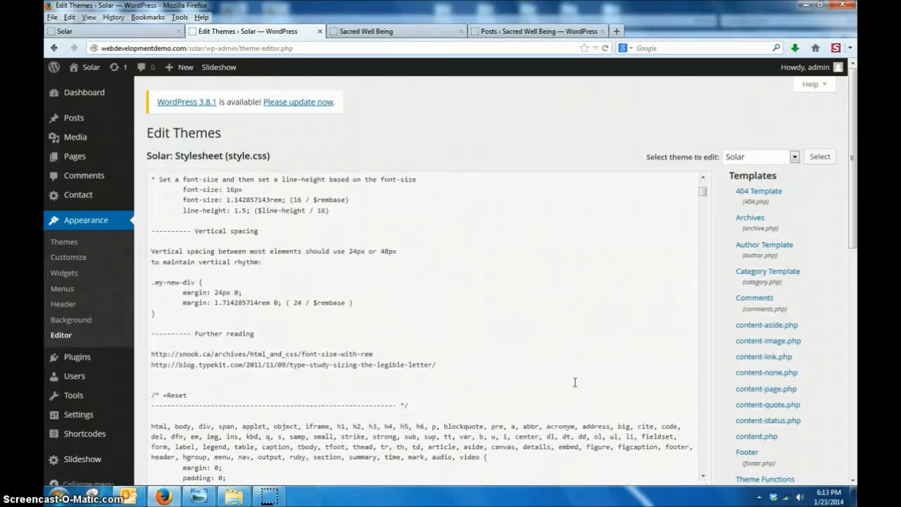
pyautogui.scroll(-2, 575, 382)
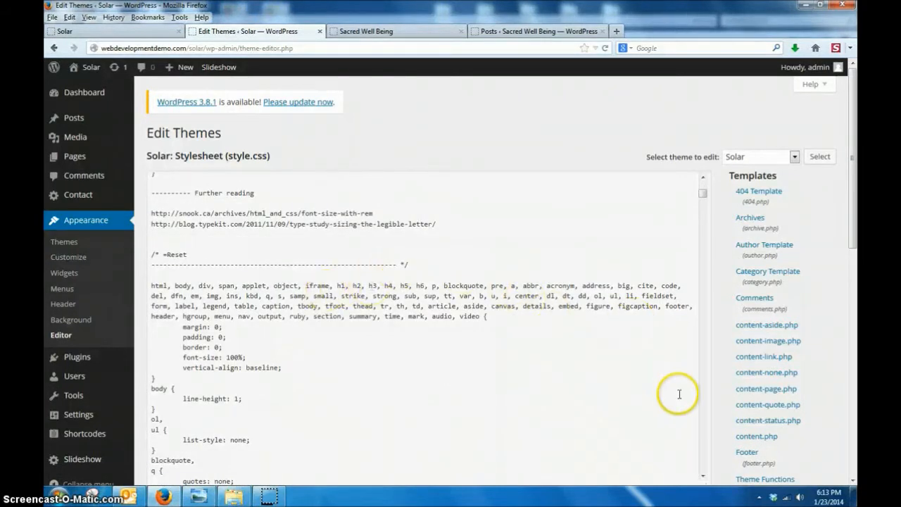
pyautogui.scroll(-3, 680, 394)
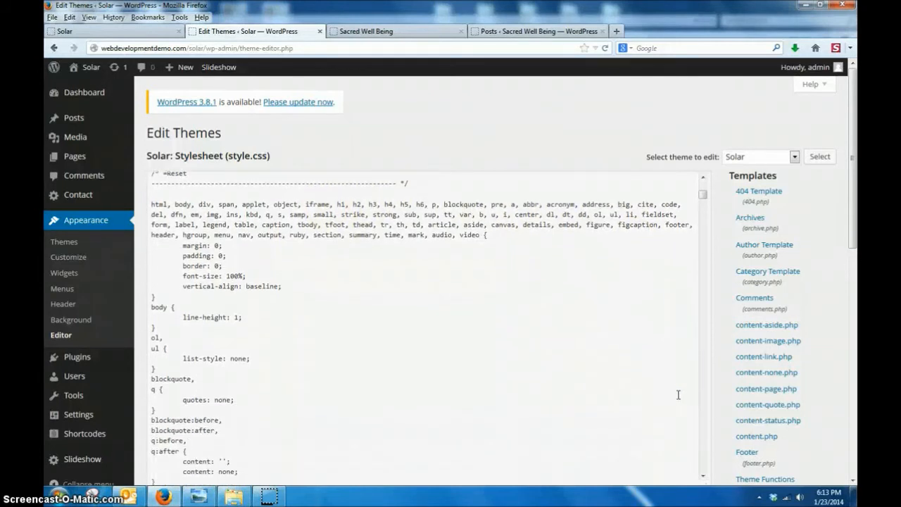
pyautogui.scroll(-6, 678, 394)
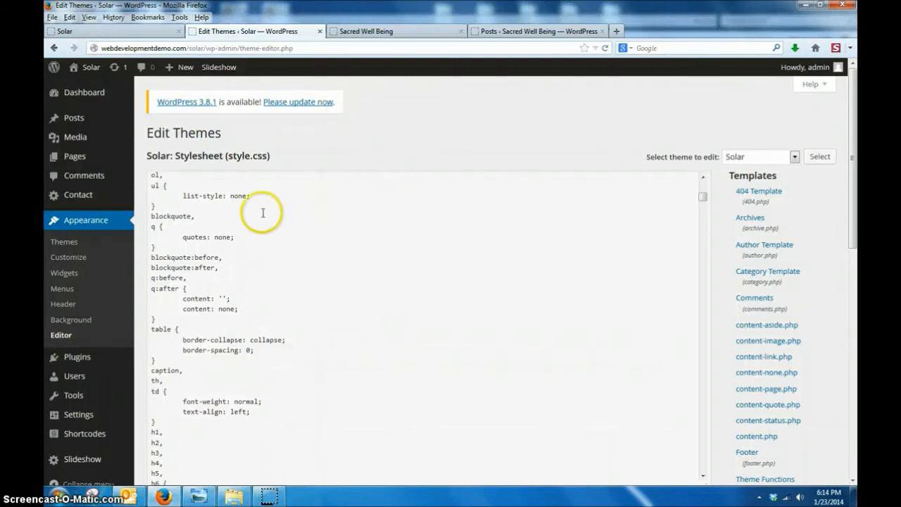
pyautogui.scroll(-5, 238, 312)
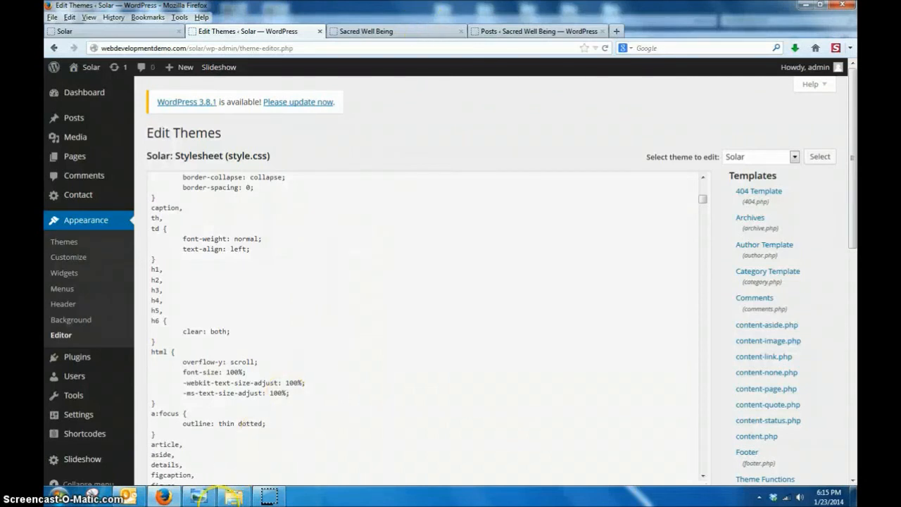
pyautogui.click(207, 498)
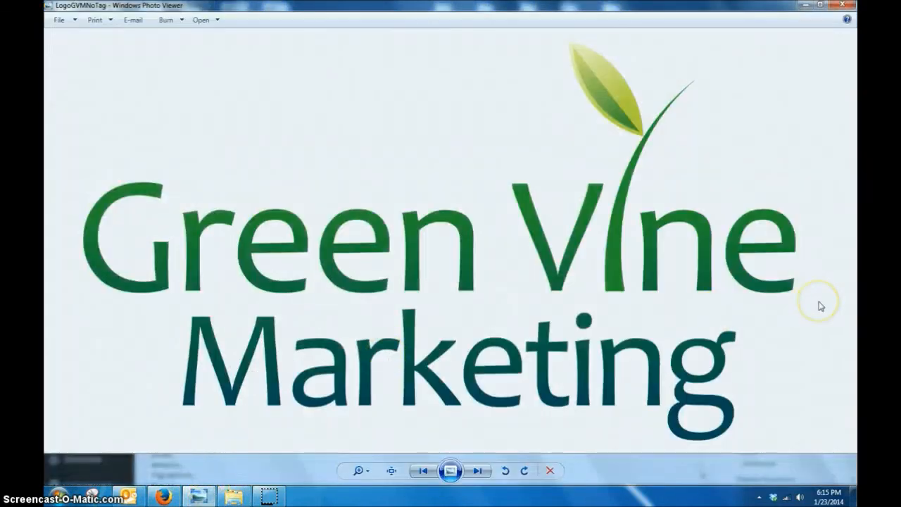